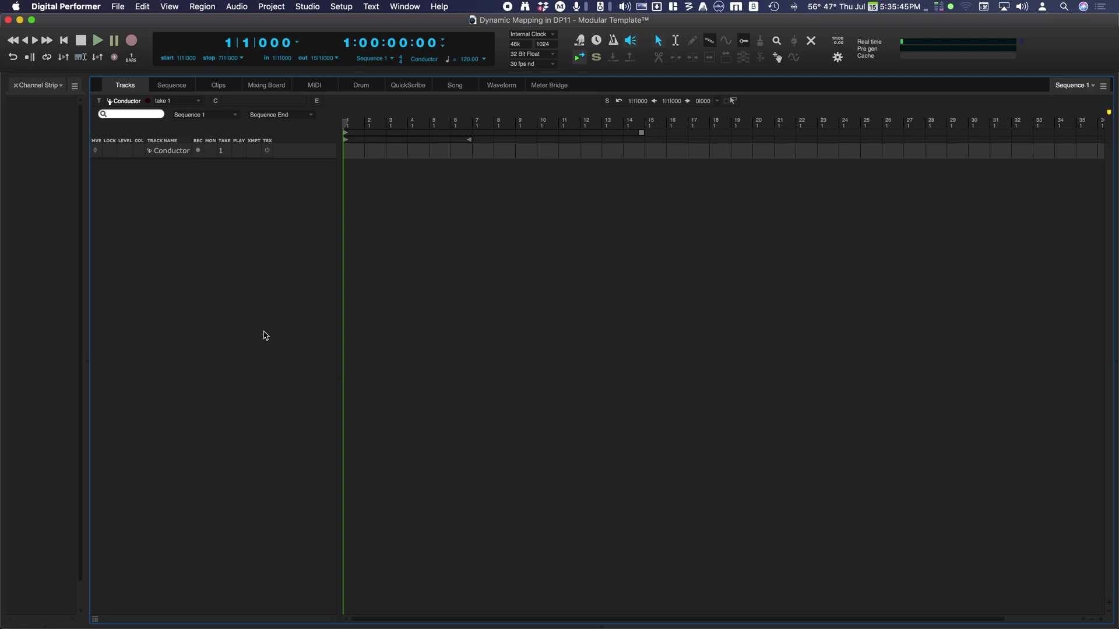
Add one instrument track with VSL > Vienna Synchron Player (stereo) assigned
key(super+shift+k)
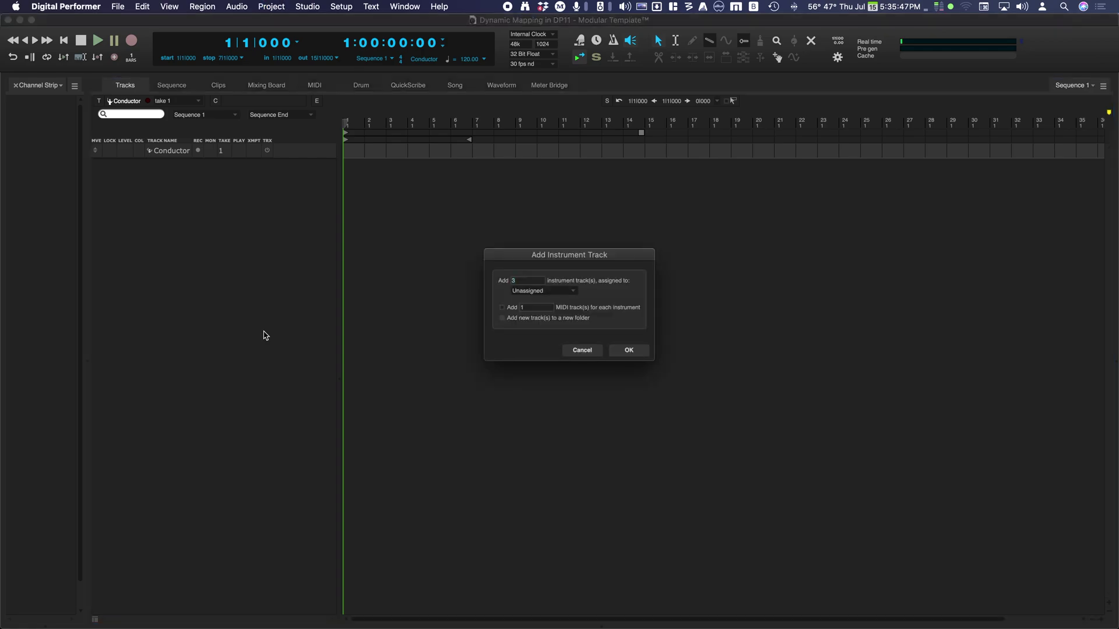
click(567, 297)
scroll(568, 471, down, 5)
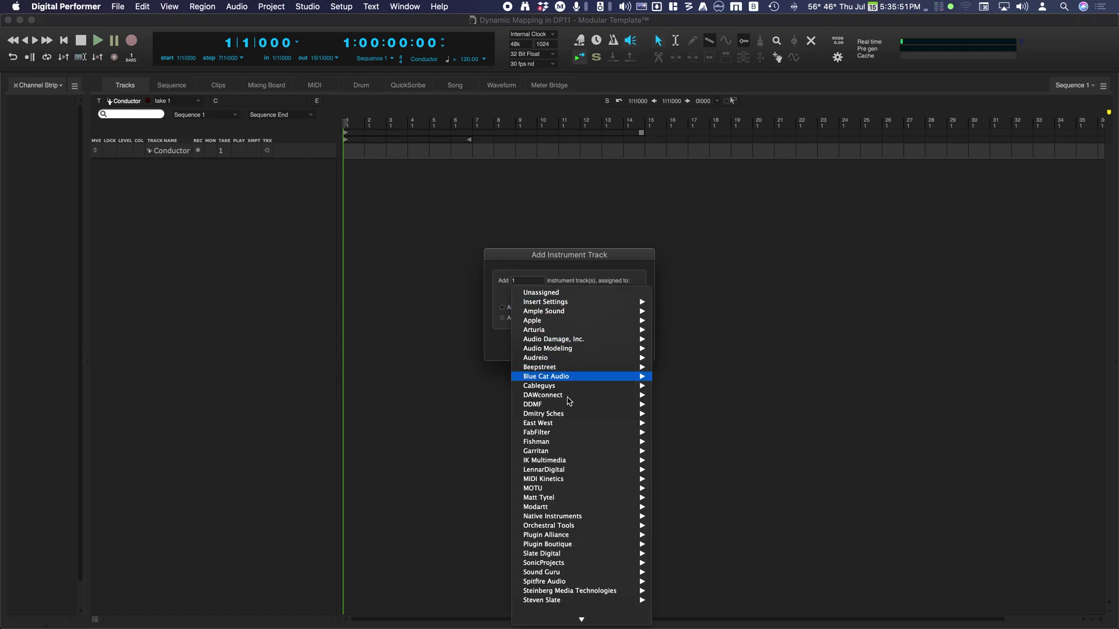
scroll(568, 471, down, 5)
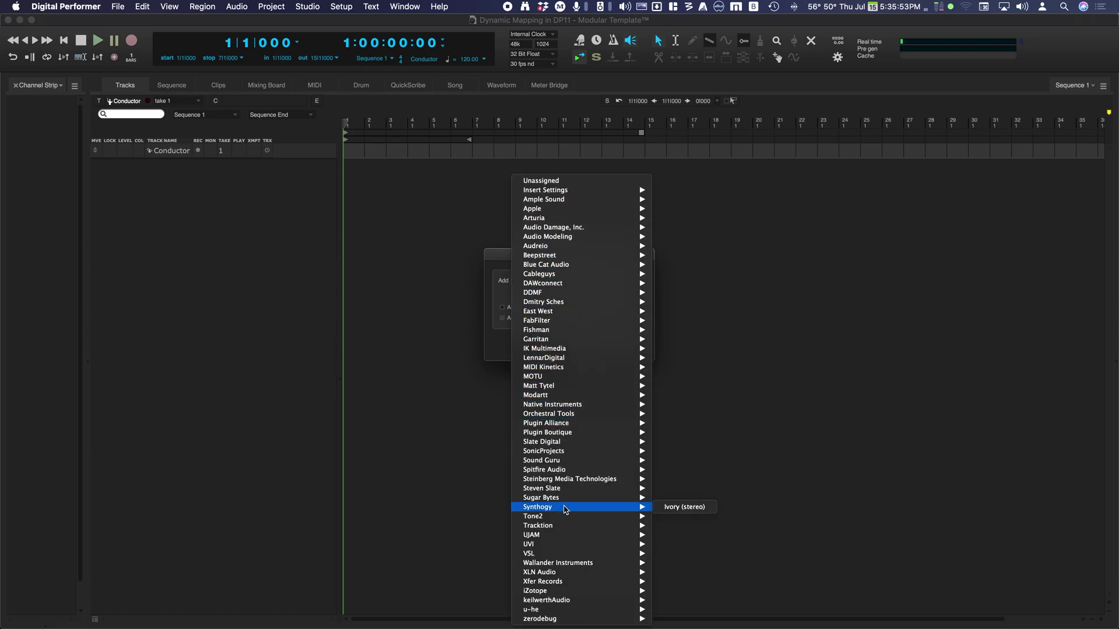
mouse_move(557, 555)
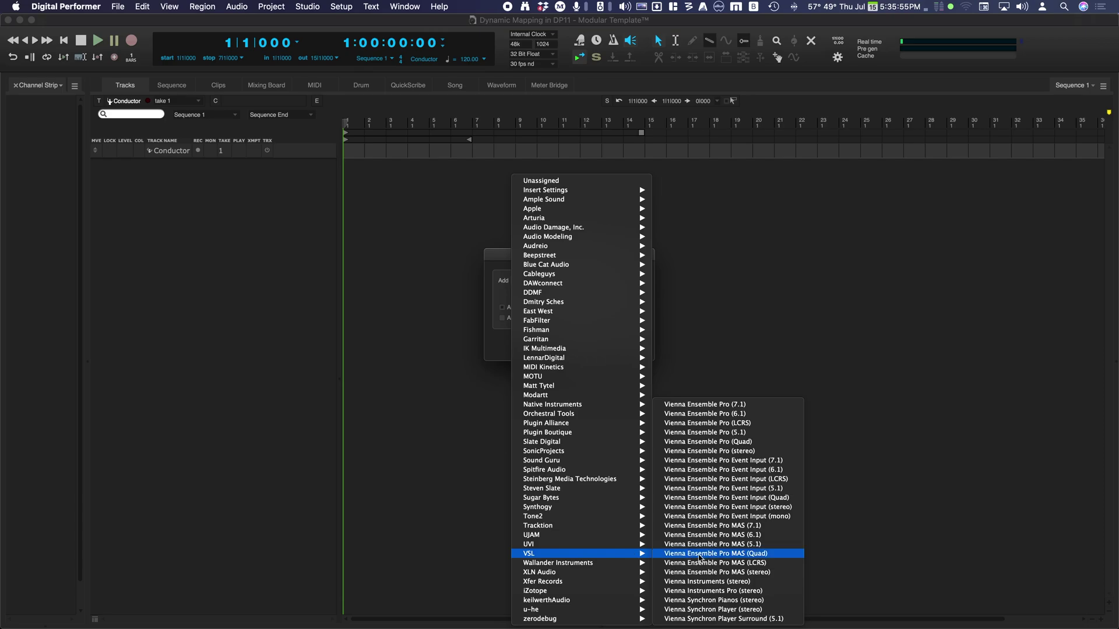
click(751, 612)
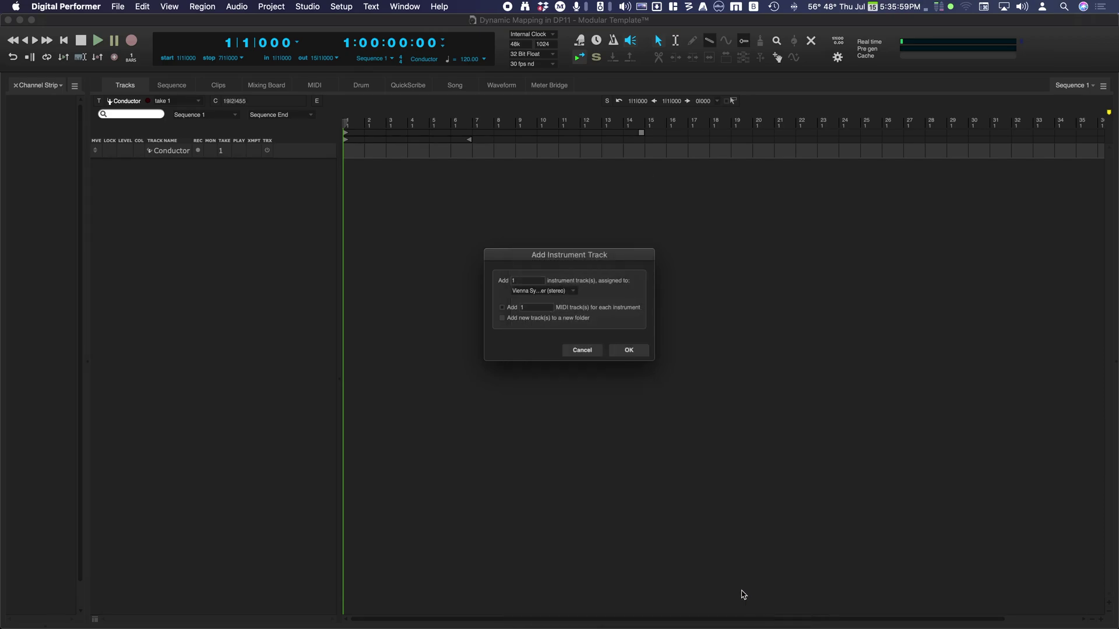
click(632, 350)
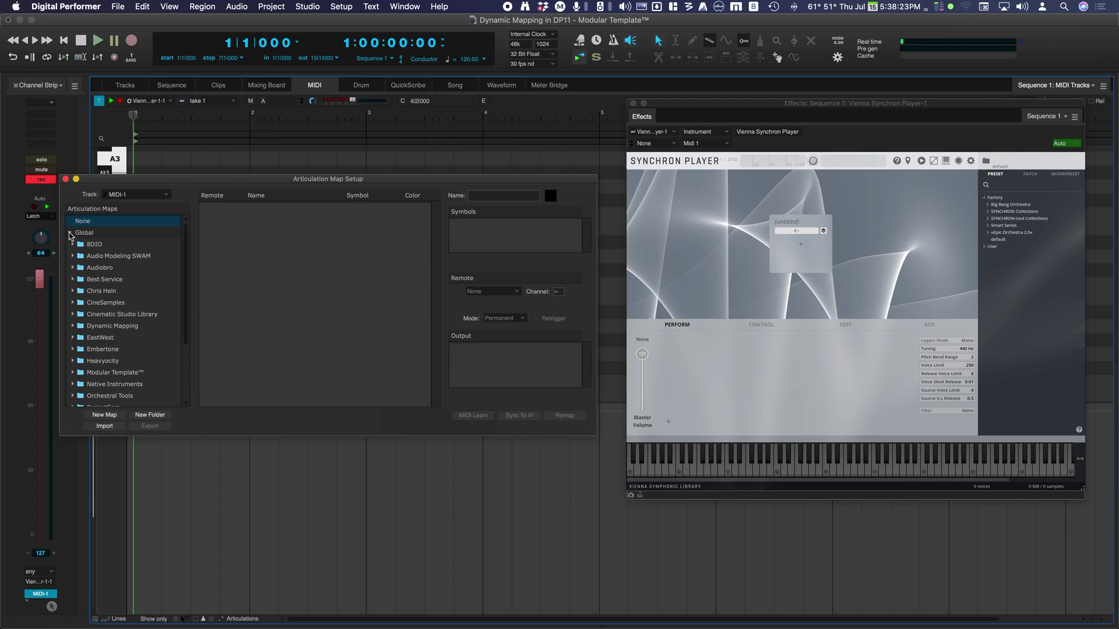
Load the 01 Timpani - Adams preset from SYNCHRON Collections > 11 Synchron Percussion > 01 SY Timpani
click(71, 233)
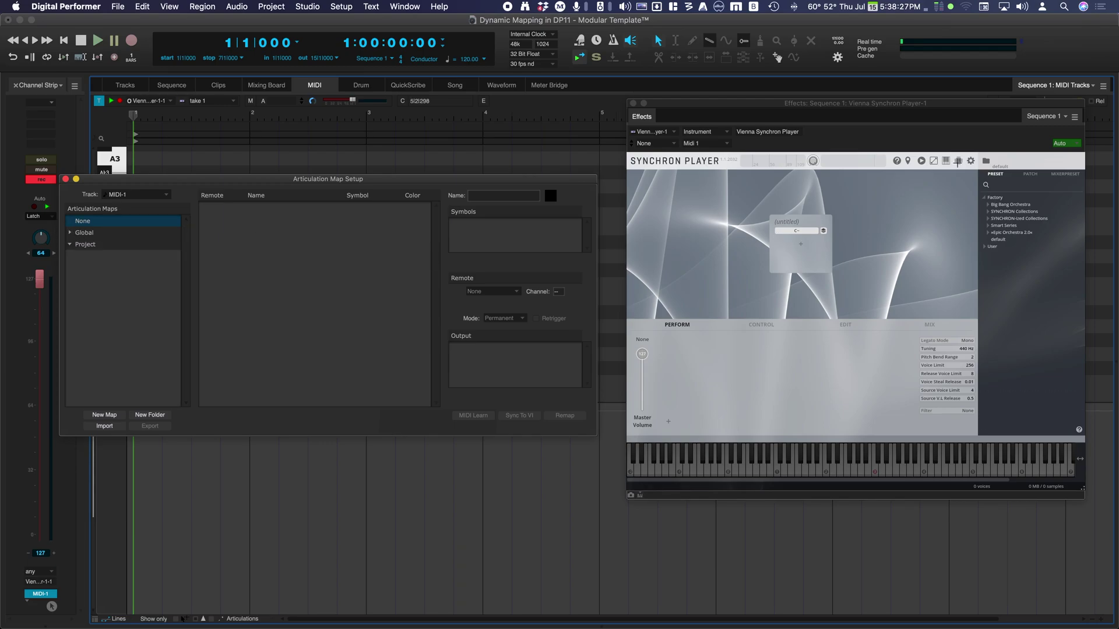
click(988, 212)
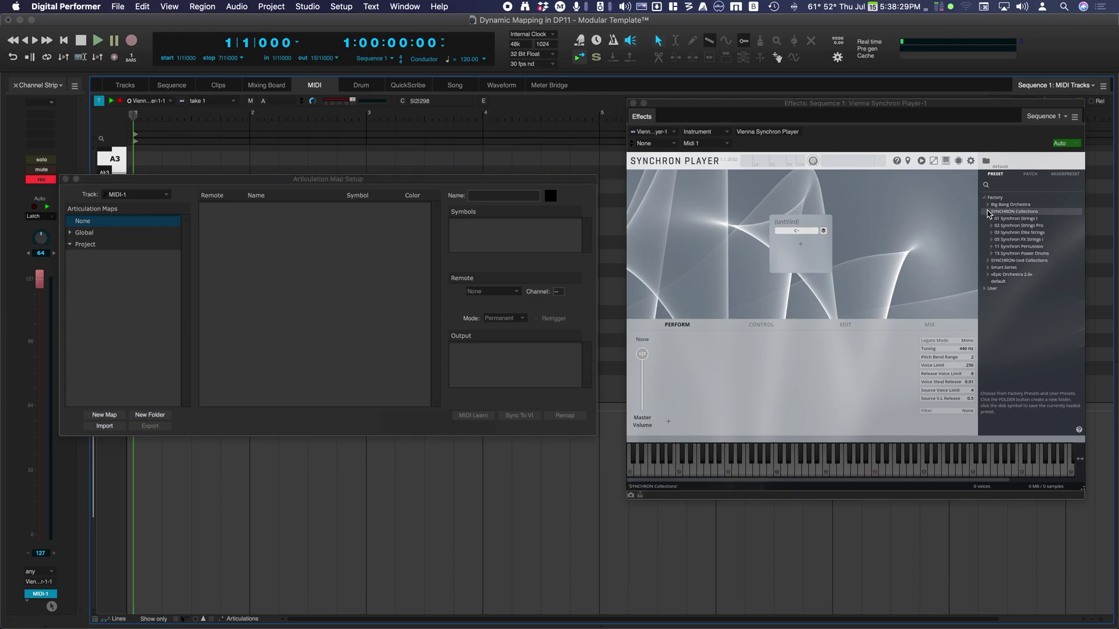
click(997, 246)
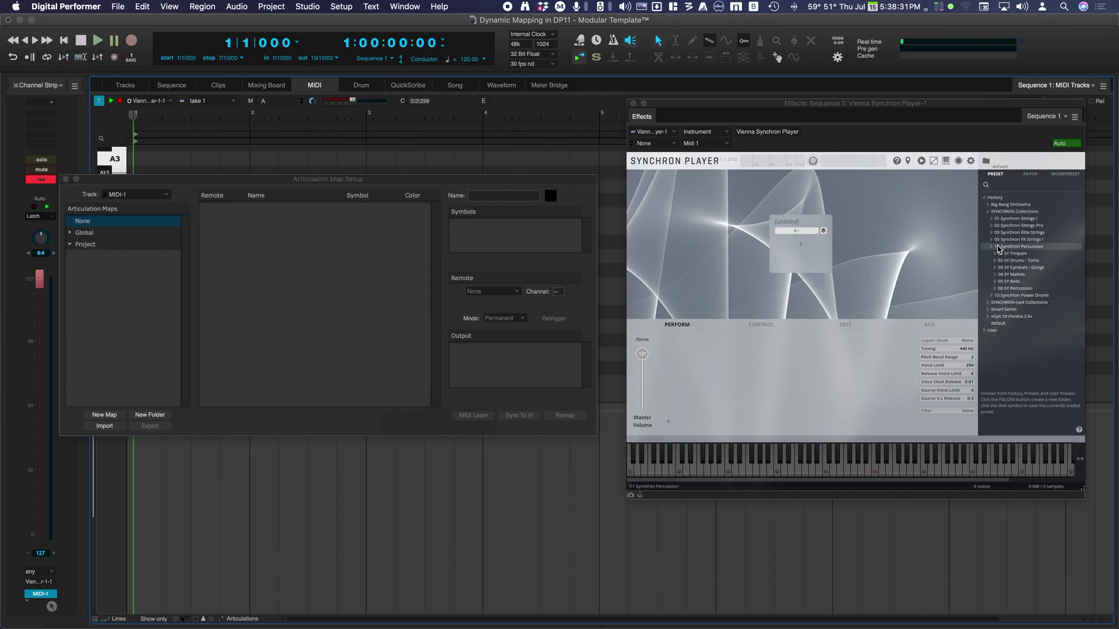
click(998, 253)
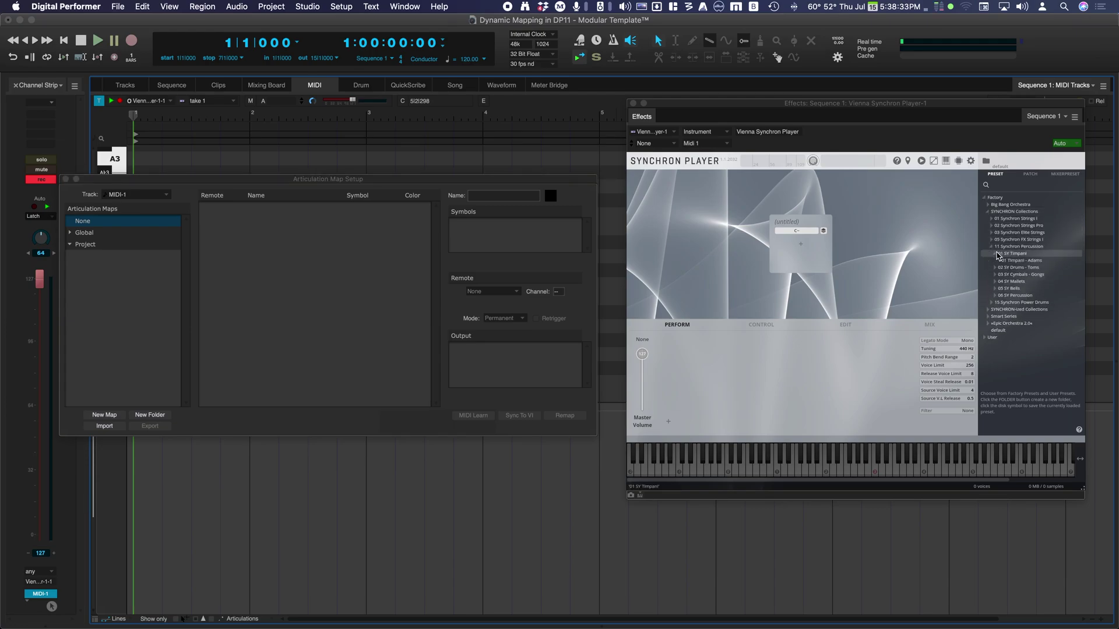
click(1010, 261)
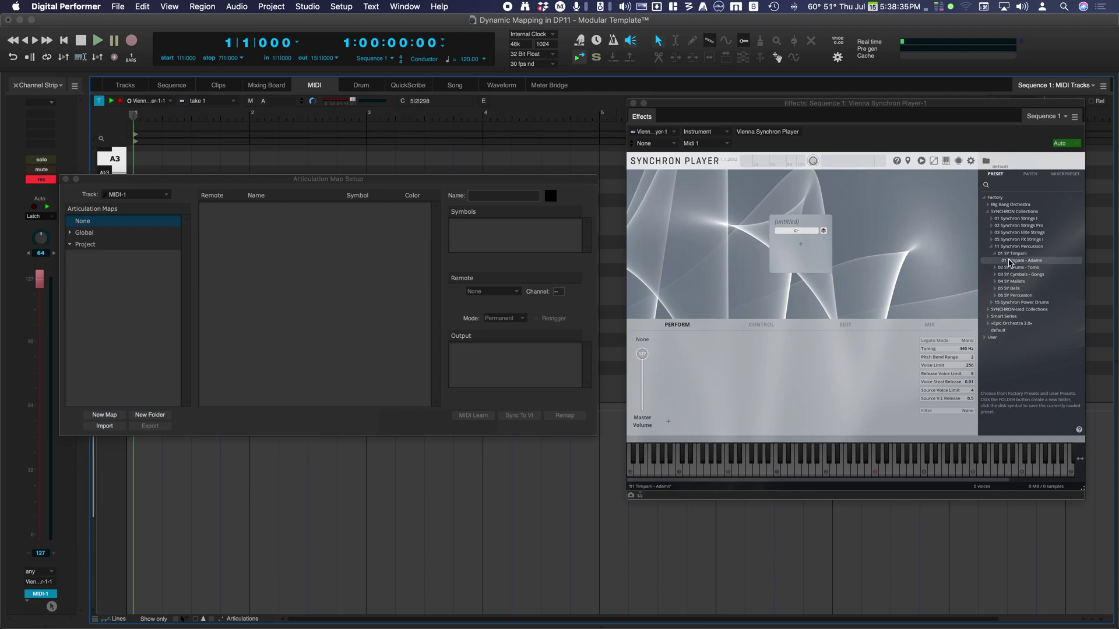
double_click(1010, 262)
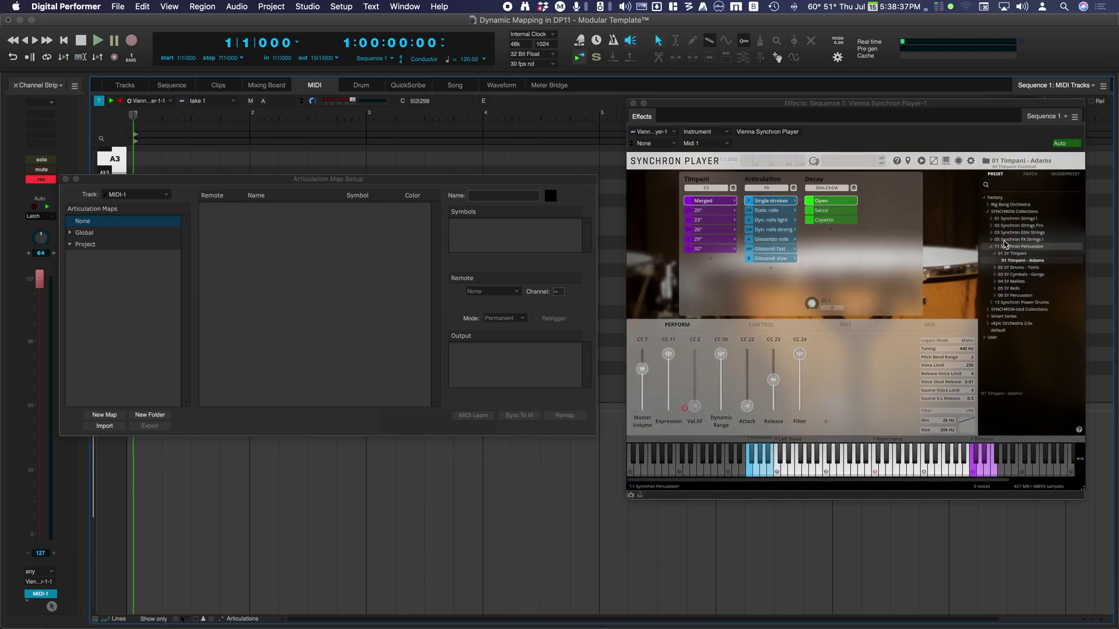
click(986, 161)
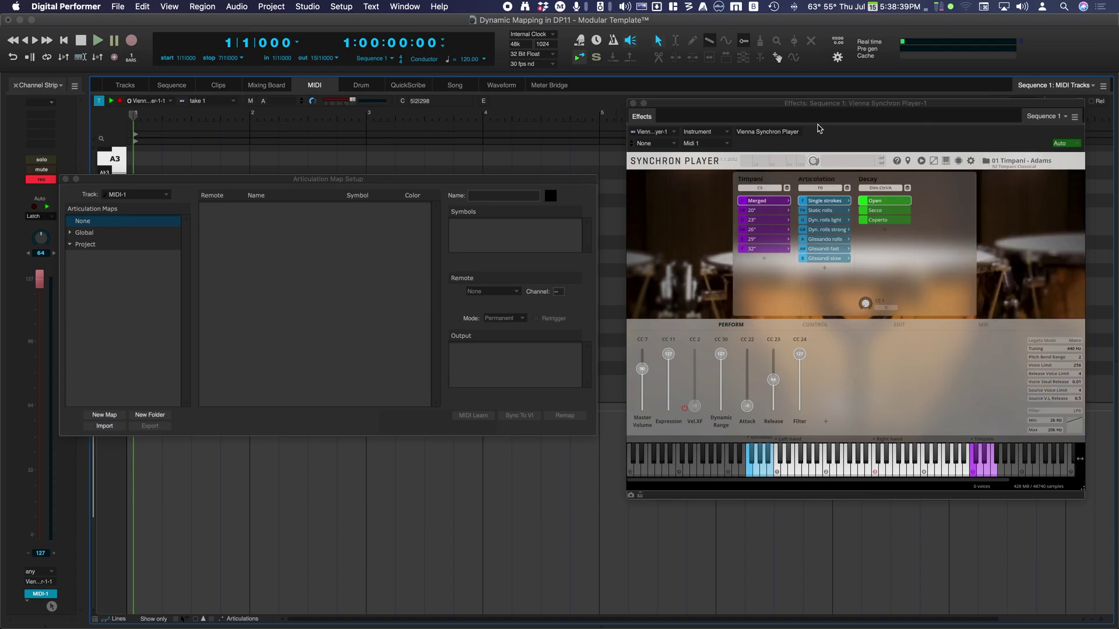
Create a new map auto-generated from the Timpani - Adams articulations and review its entries
click(233, 418)
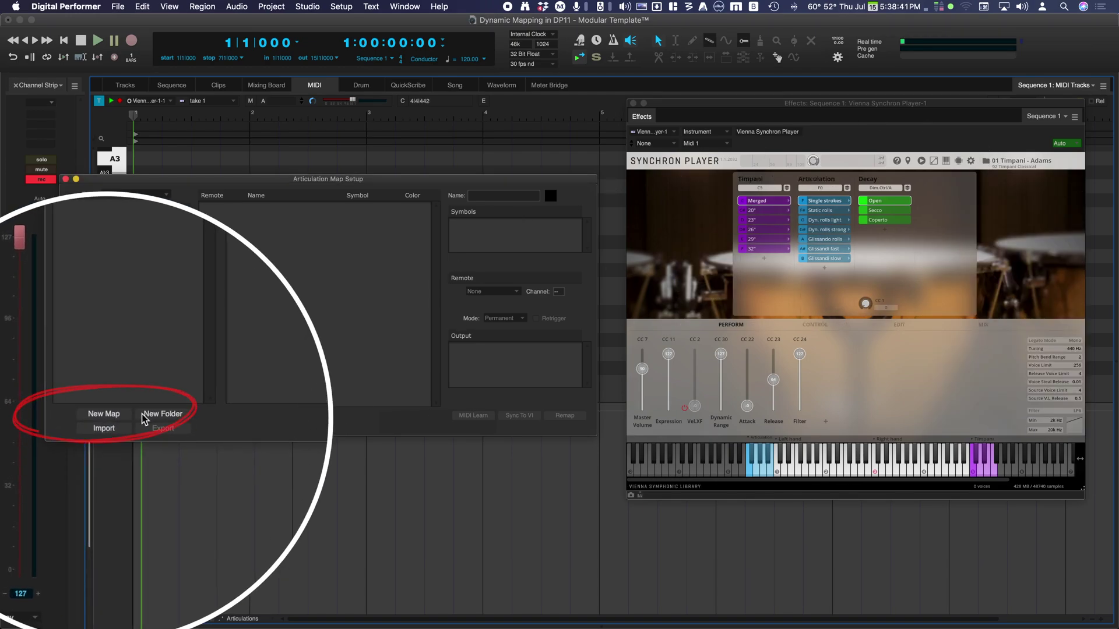
click(110, 418)
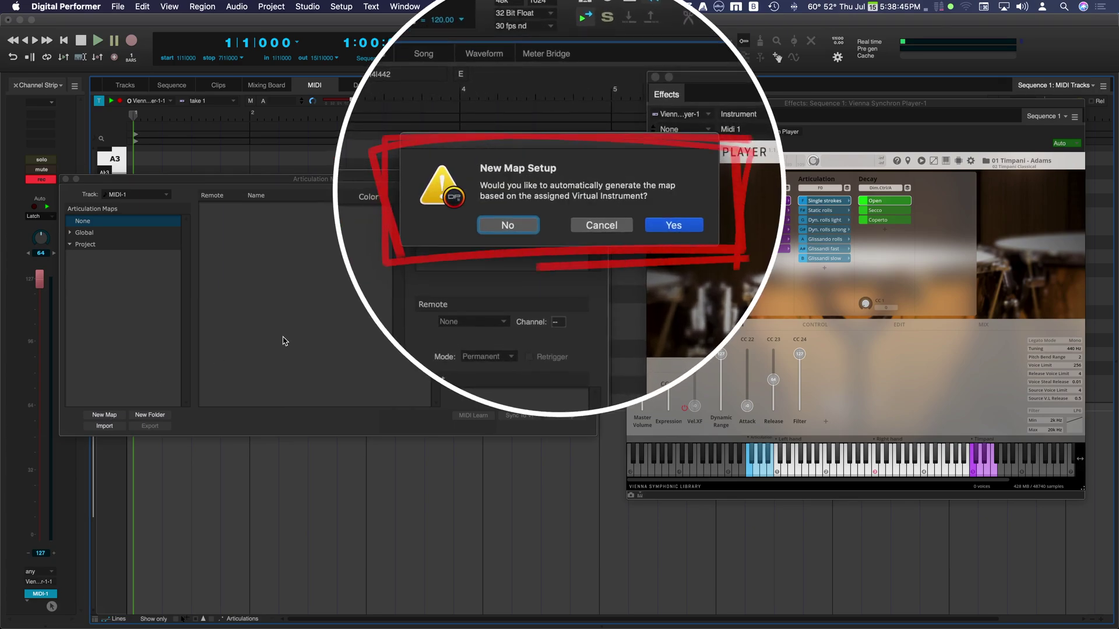
click(655, 220)
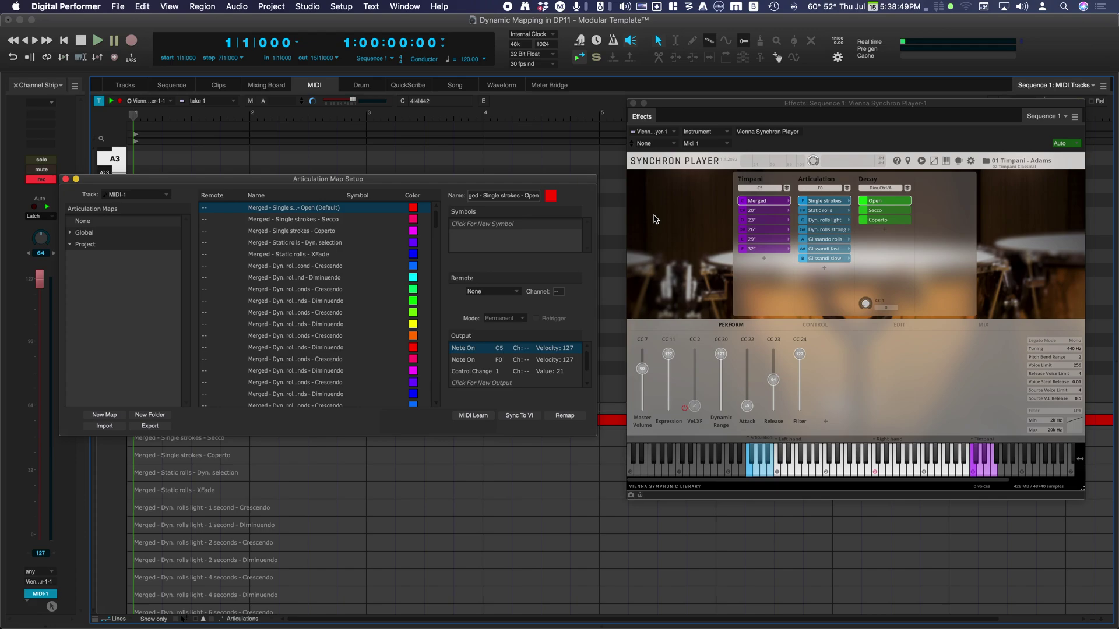
scroll(363, 239, down, 15)
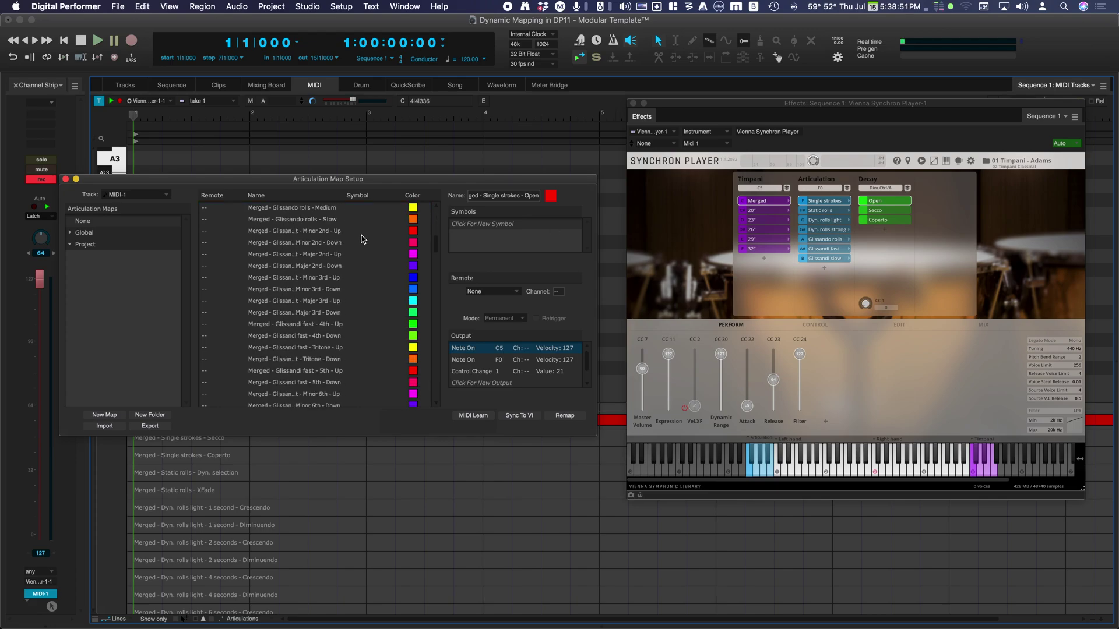
scroll(363, 239, down, 20)
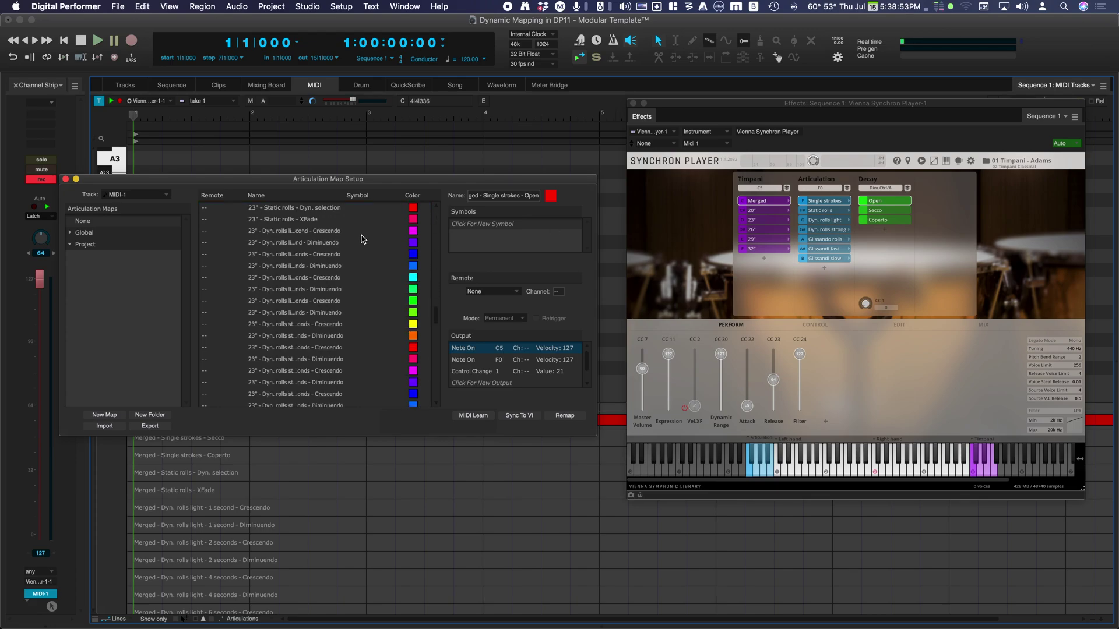
scroll(363, 239, up, 15)
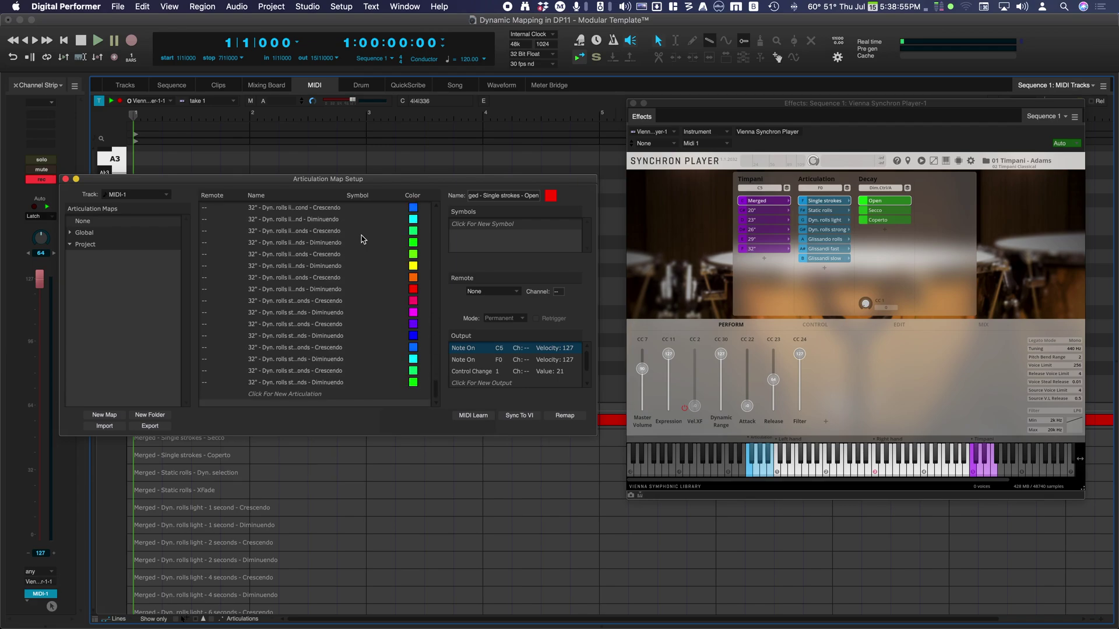
scroll(363, 239, up, 10)
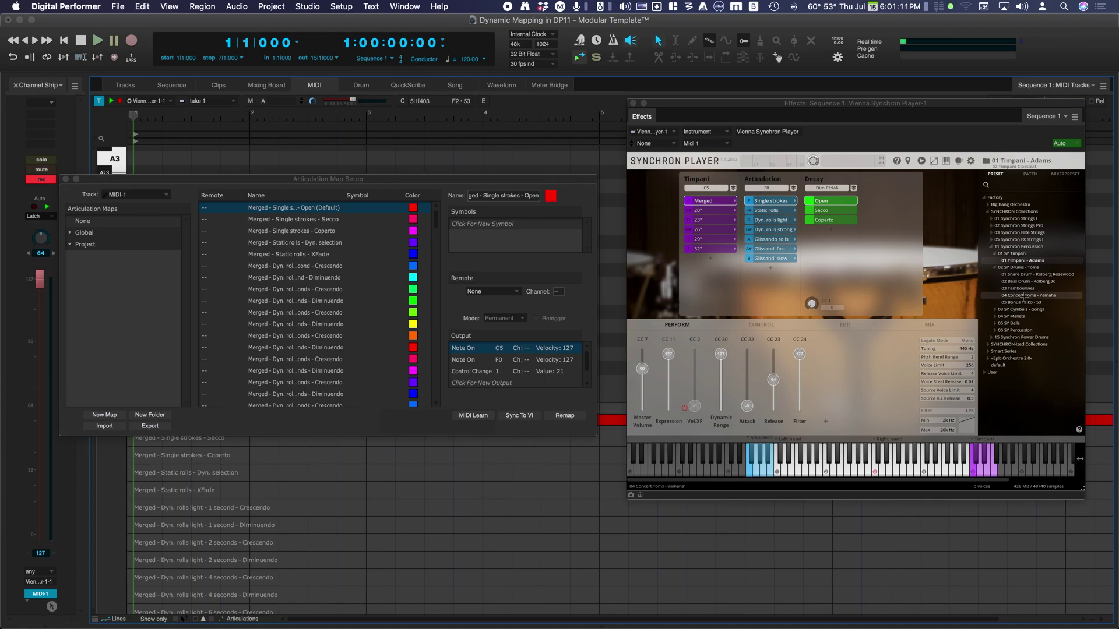
Load the 04 Concert Toms - Yamaha and riffs presets, accepting each articulation map sync
double_click(1024, 296)
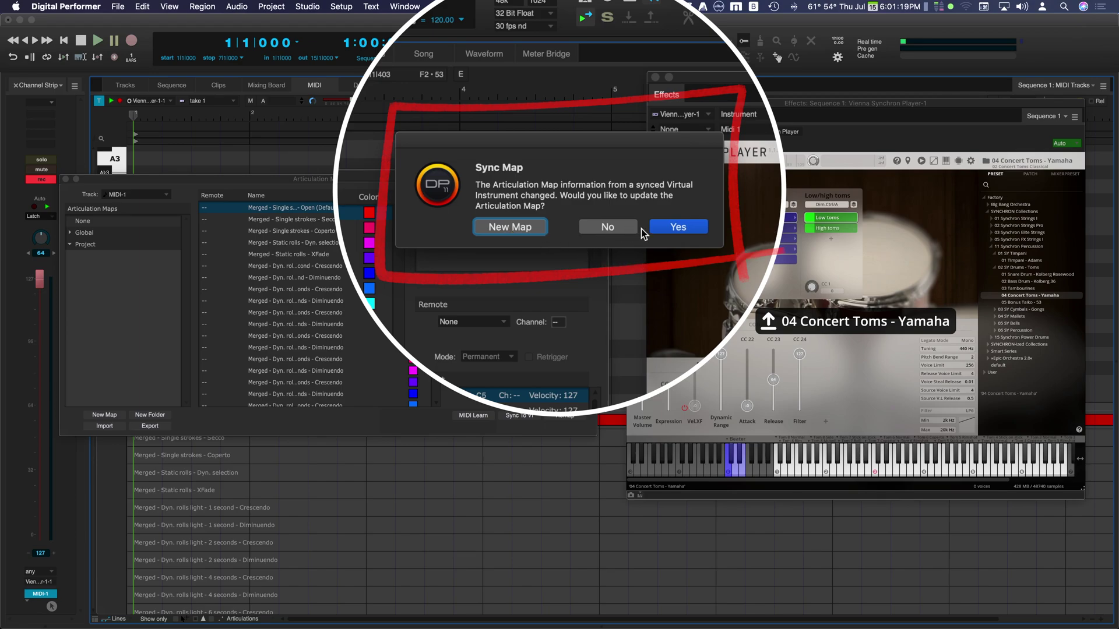
click(673, 228)
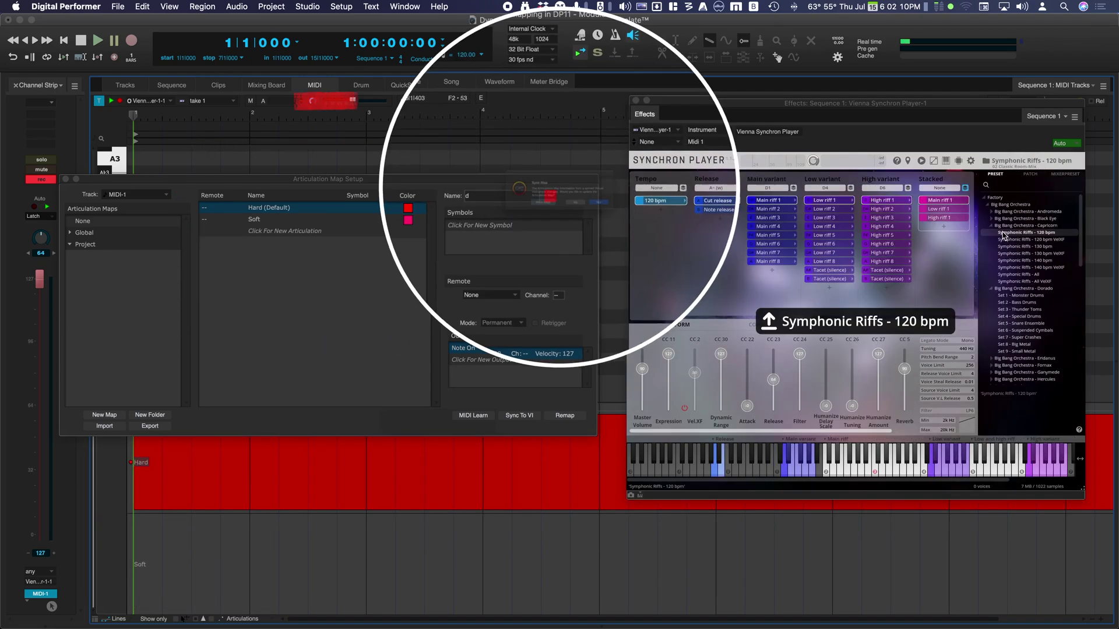
click(673, 230)
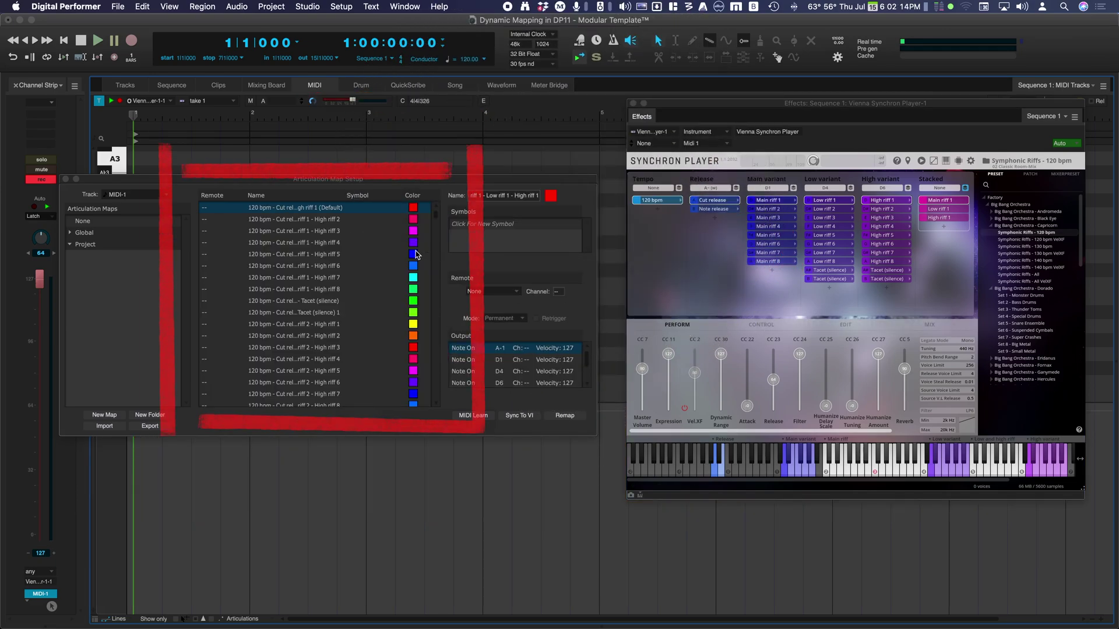
scroll(343, 255, down, 20)
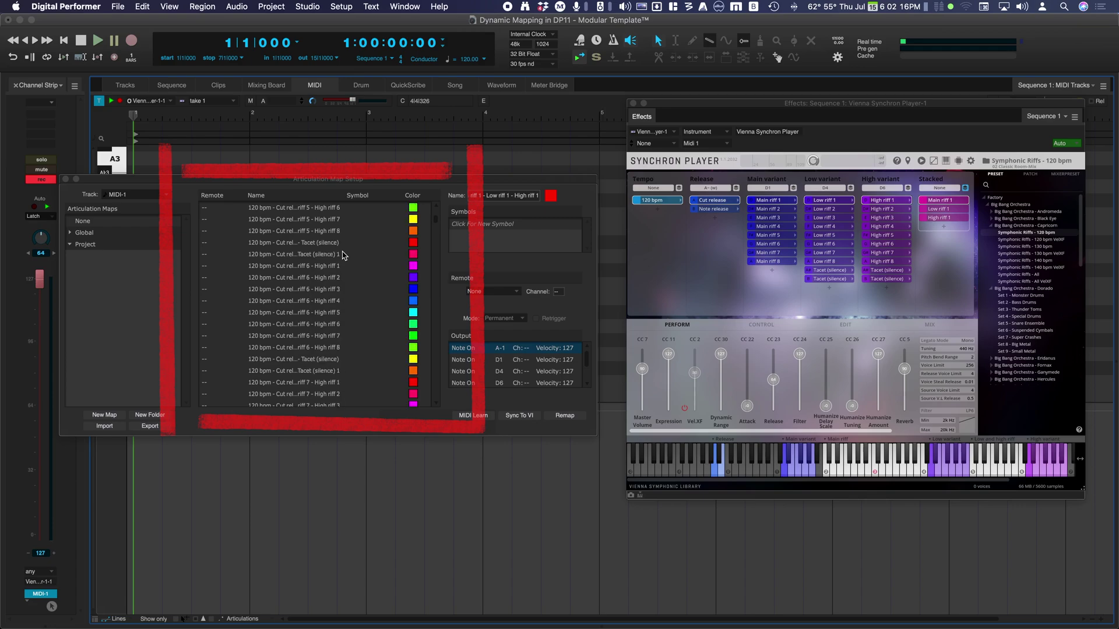
scroll(343, 255, up, 15)
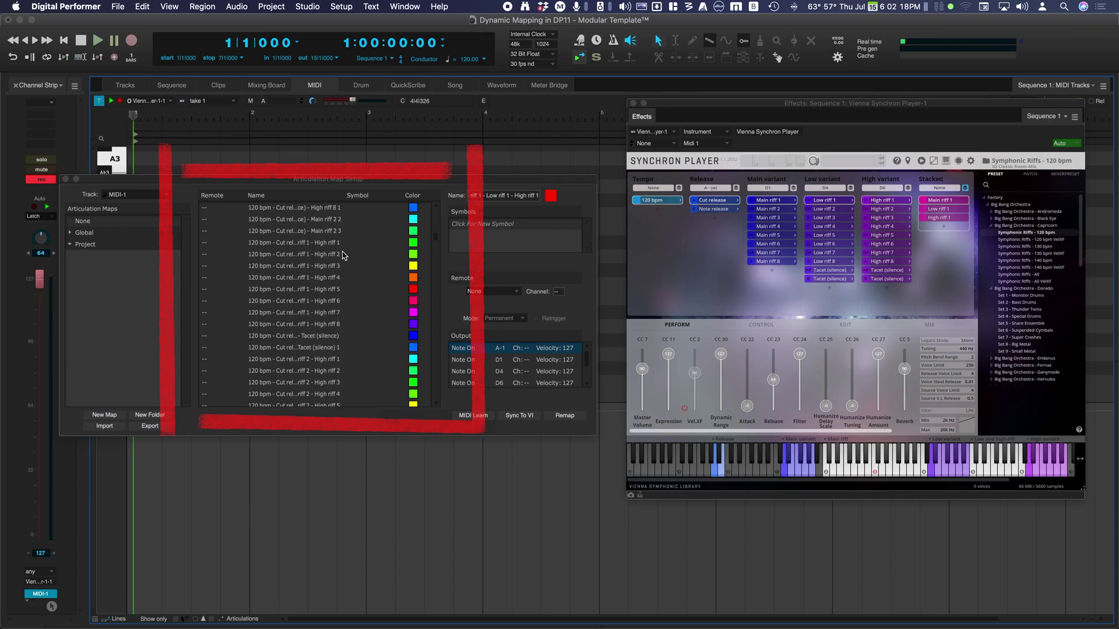
scroll(343, 255, up, 5)
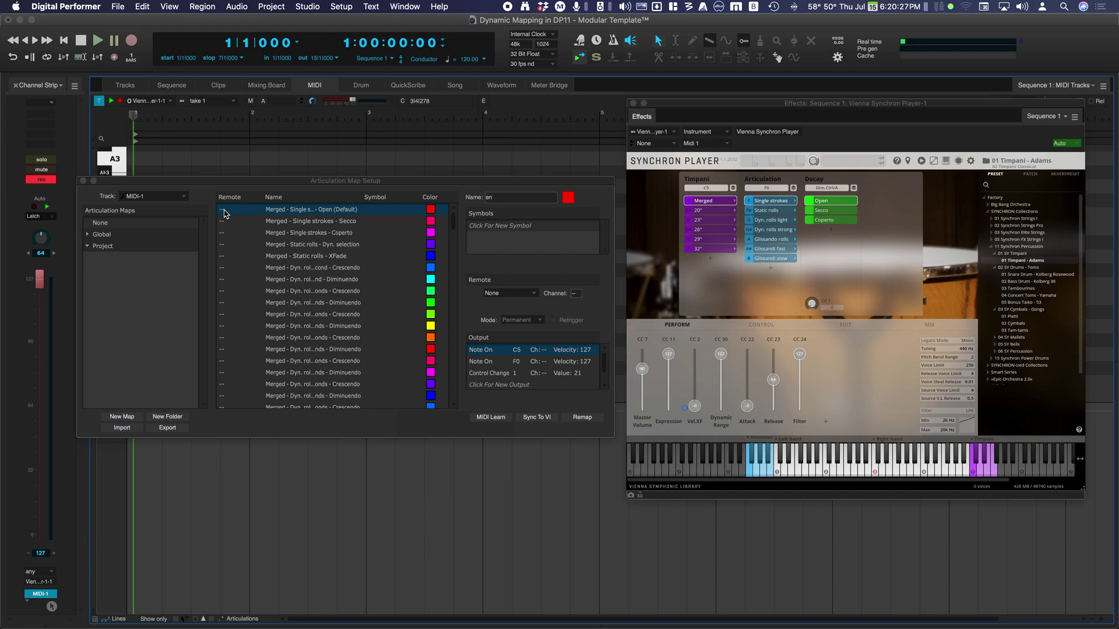
Rename the untitled map to 'VSL Timpani' and auto-assign remote keys starting at C5
click(89, 237)
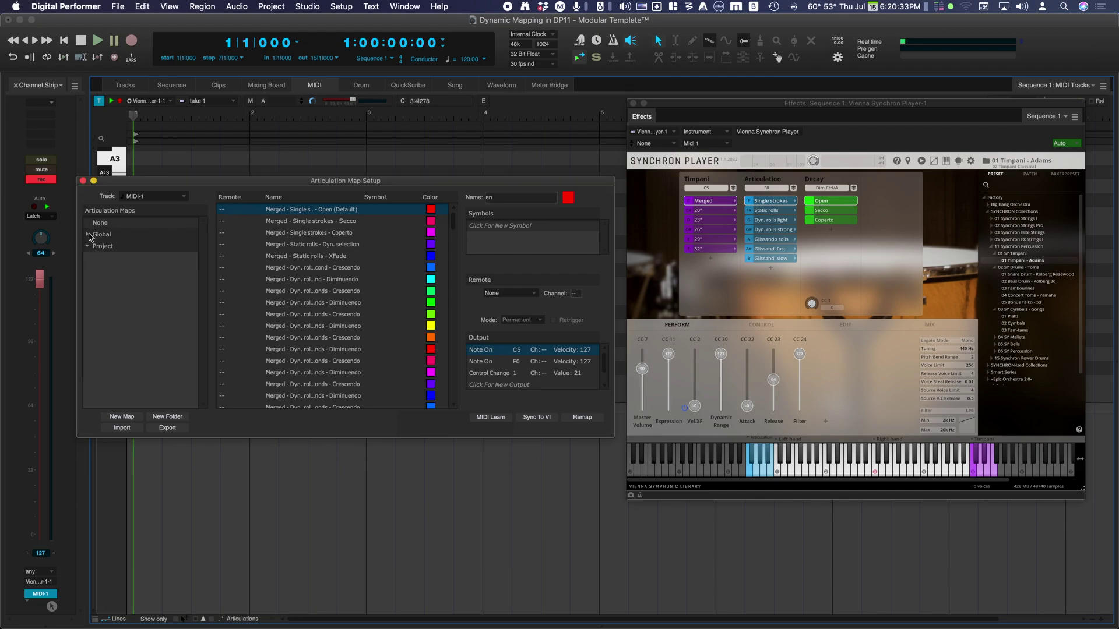
click(88, 234)
scroll(156, 254, down, 4)
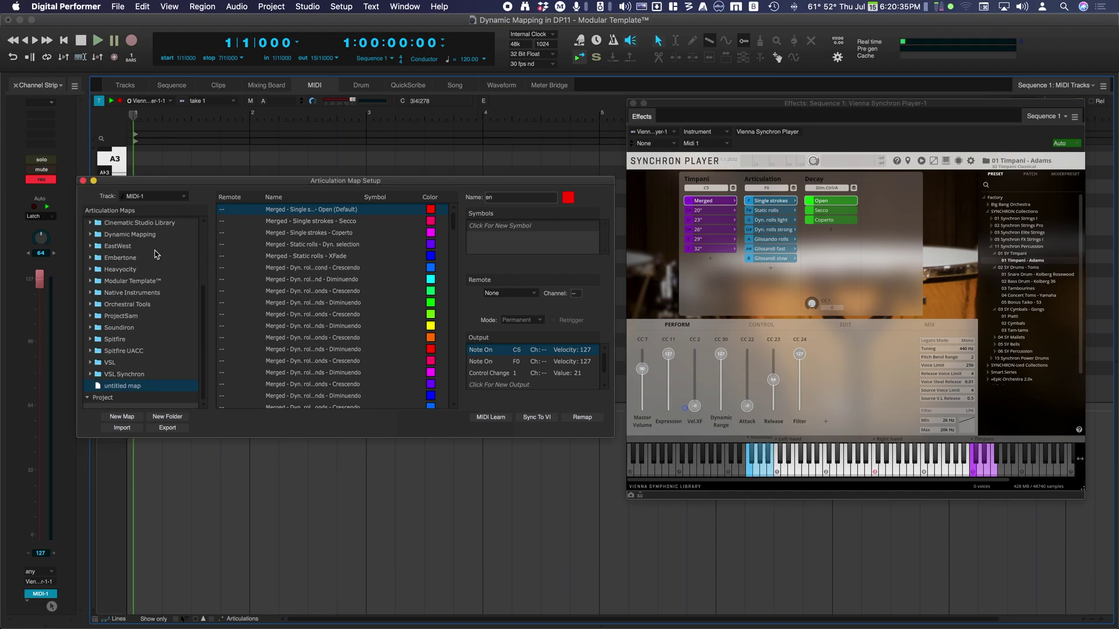
double_click(119, 386)
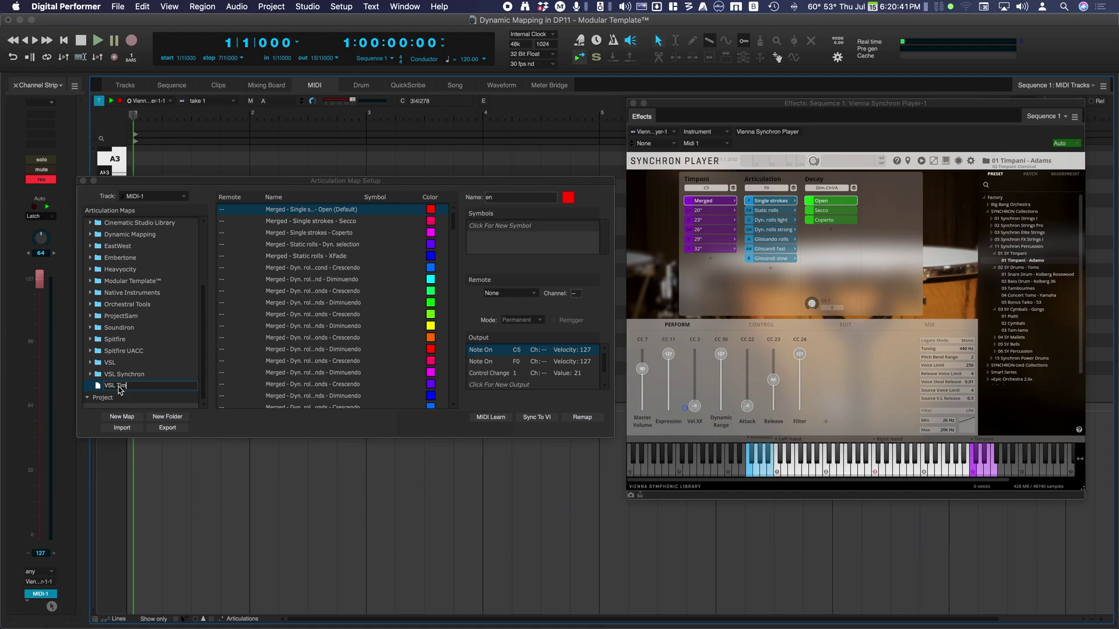
key(Return)
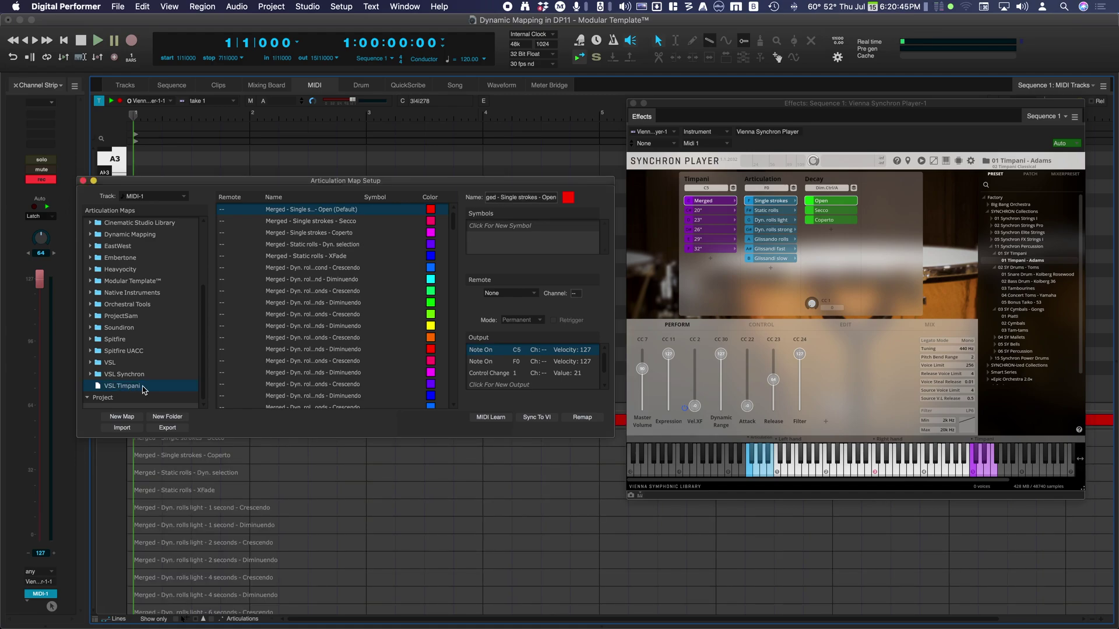
right_click(144, 390)
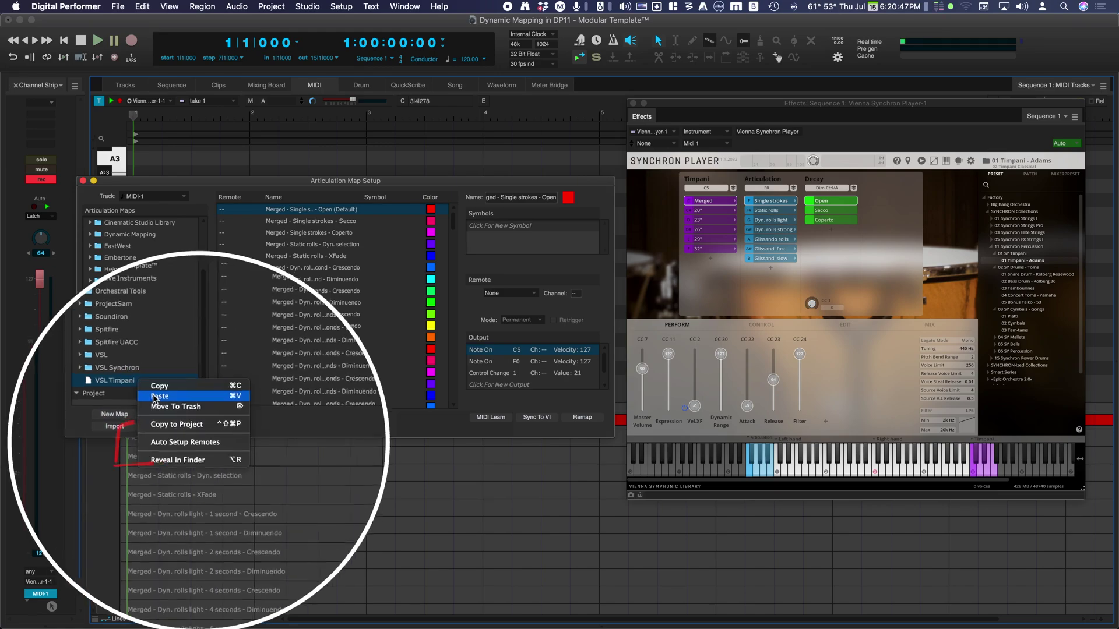
click(202, 442)
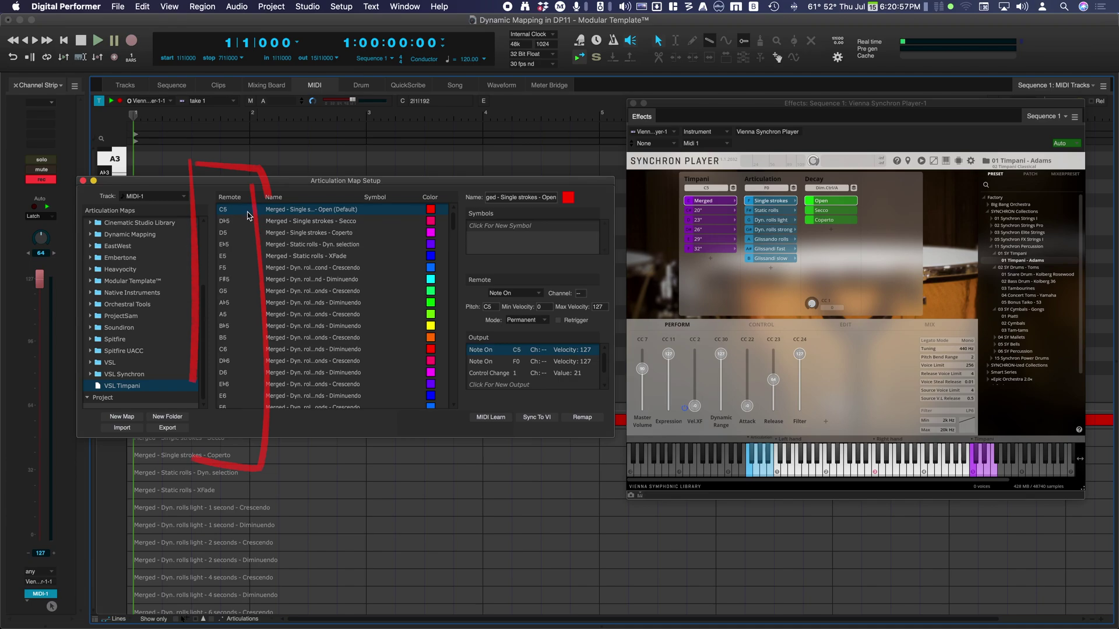
click(245, 224)
click(243, 245)
click(241, 271)
click(241, 281)
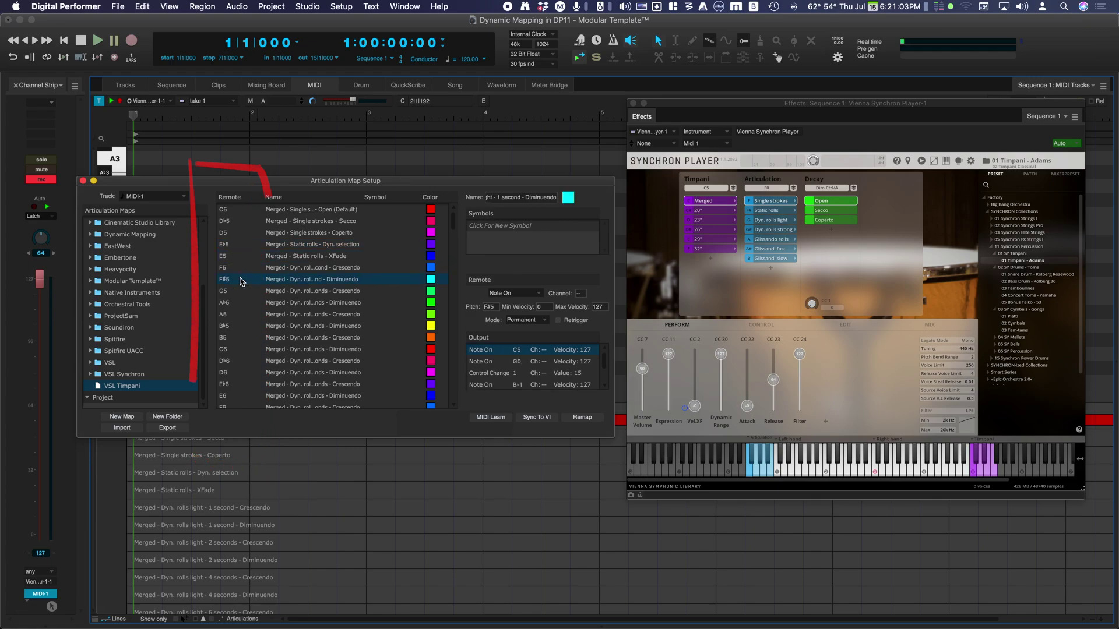
click(245, 209)
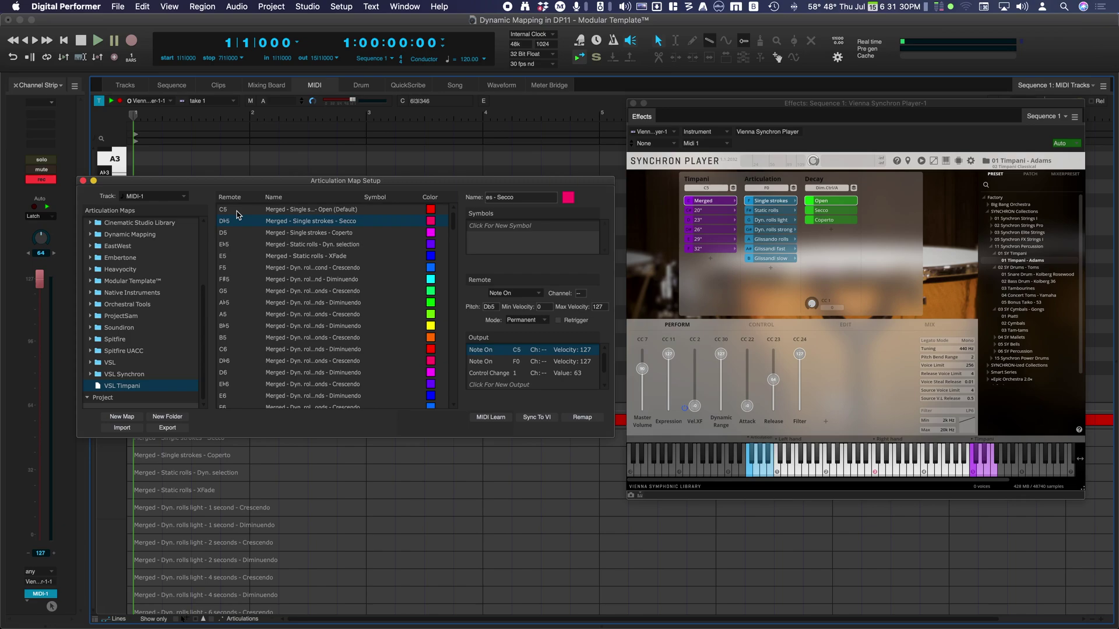
Change the sequence key to F# Major and check the sharp-spelled remote pitches
click(140, 136)
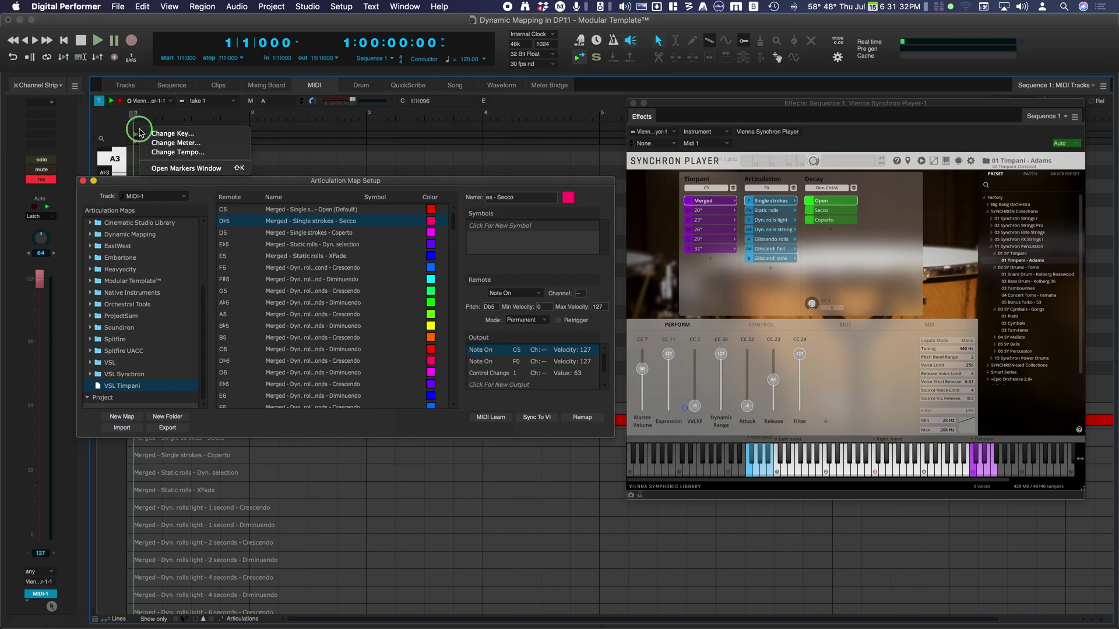
click(153, 133)
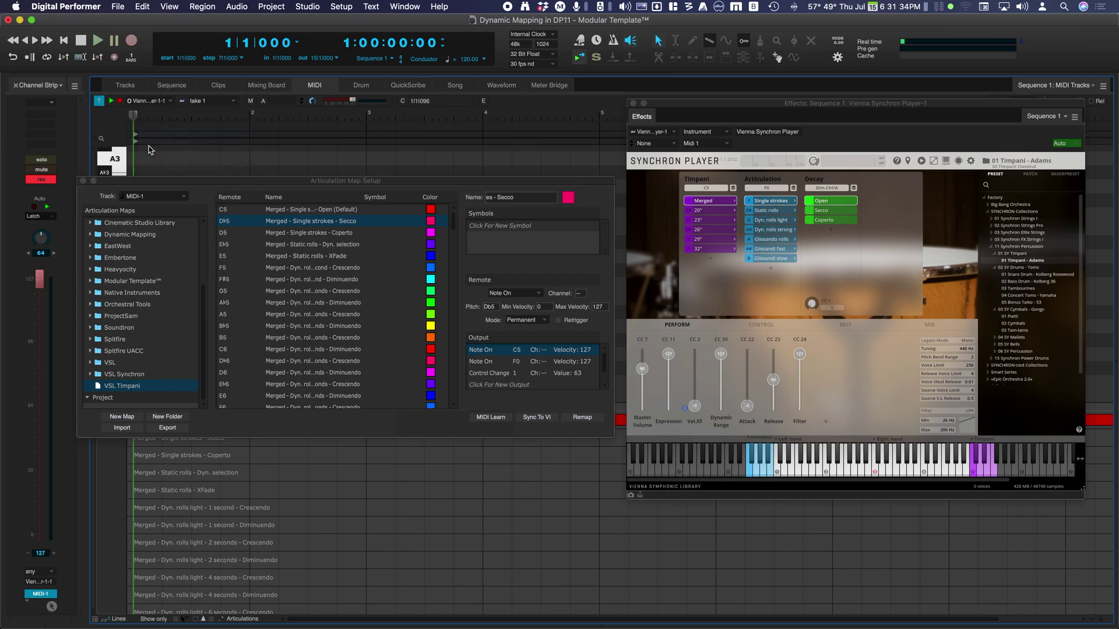
drag(161, 182, 161, 334)
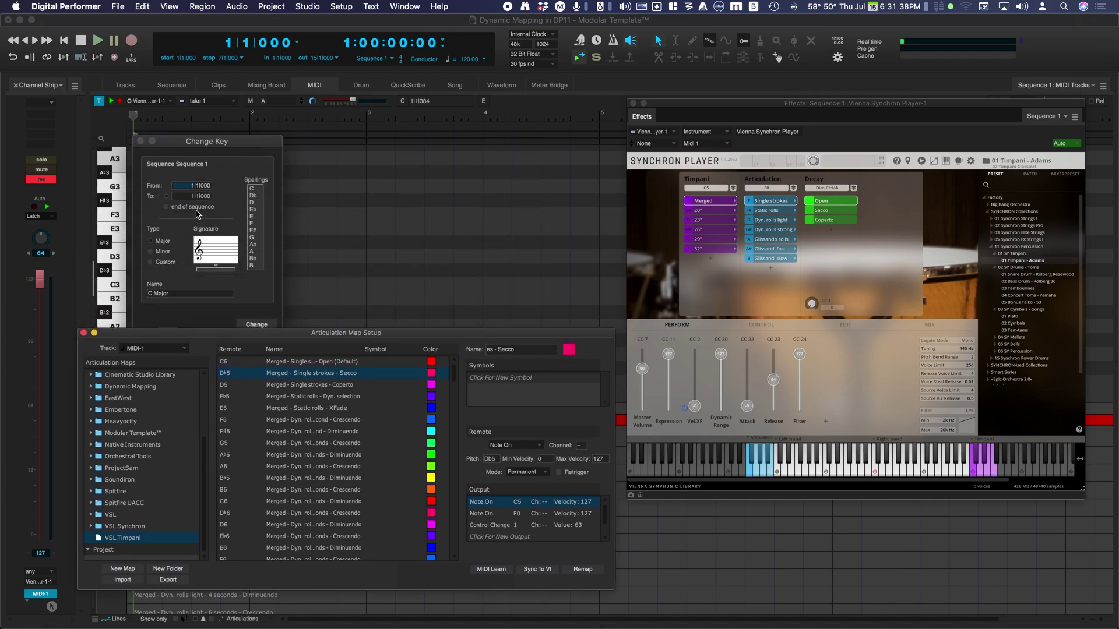
click(196, 211)
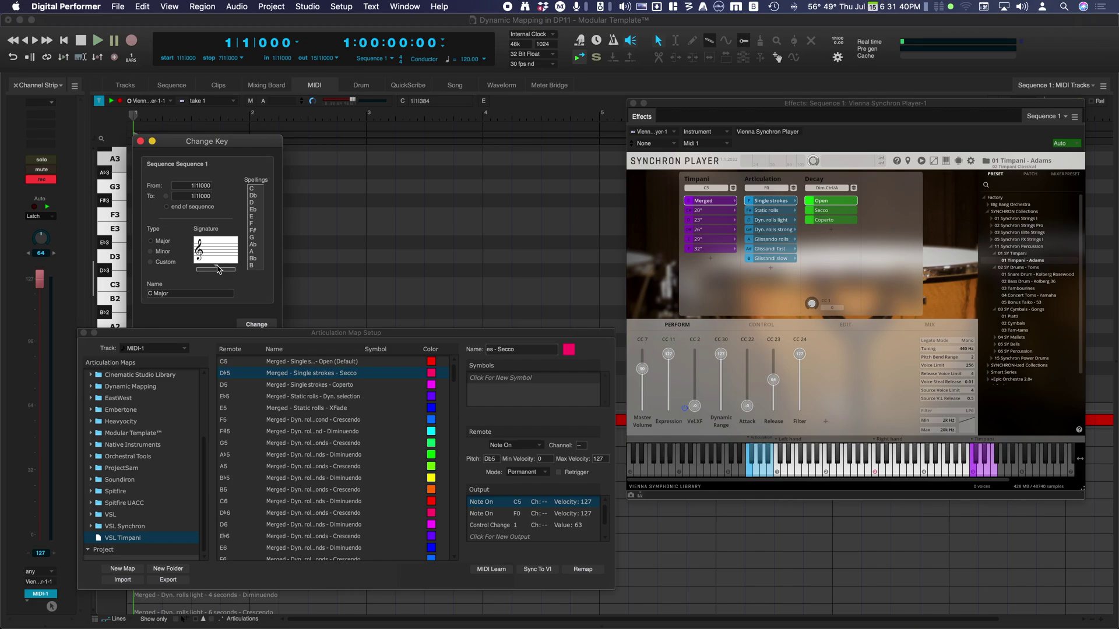
drag(217, 268, 234, 269)
click(258, 324)
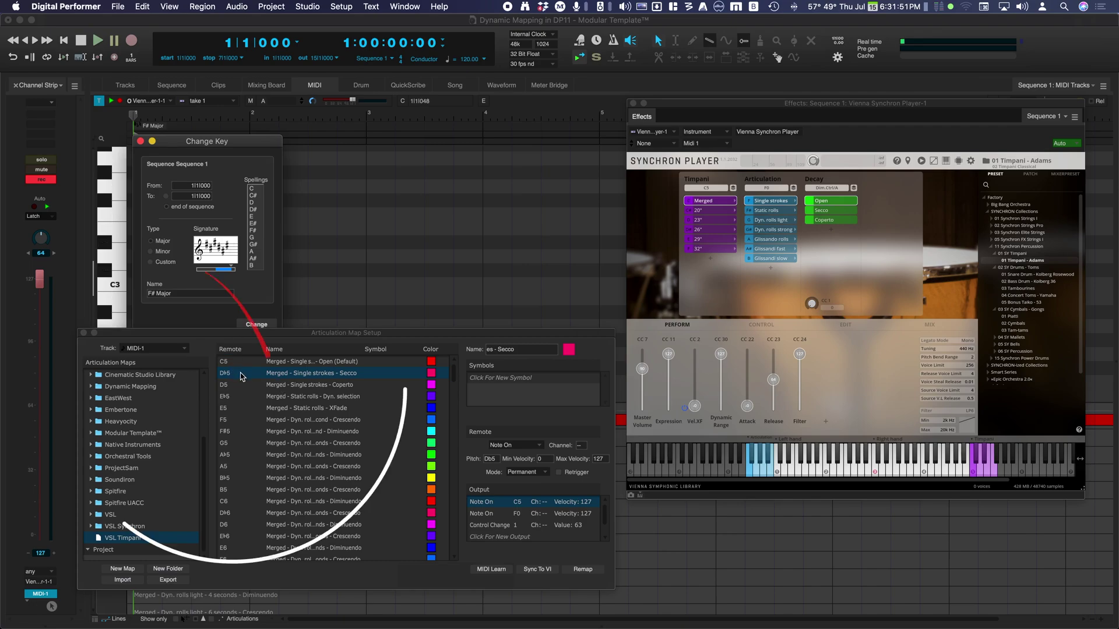
click(248, 385)
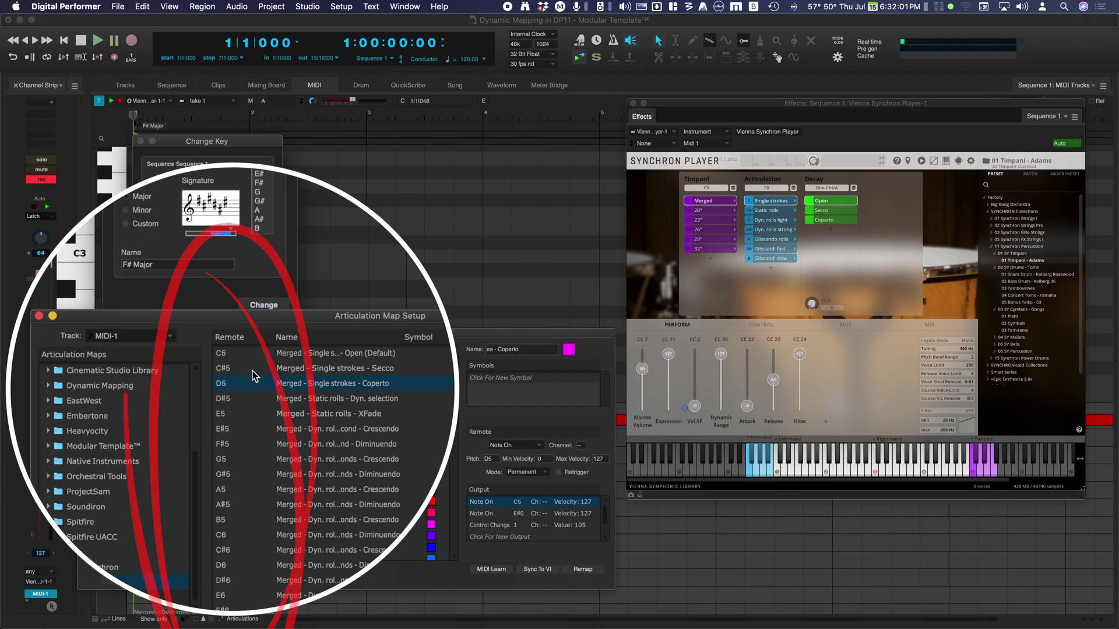
click(248, 396)
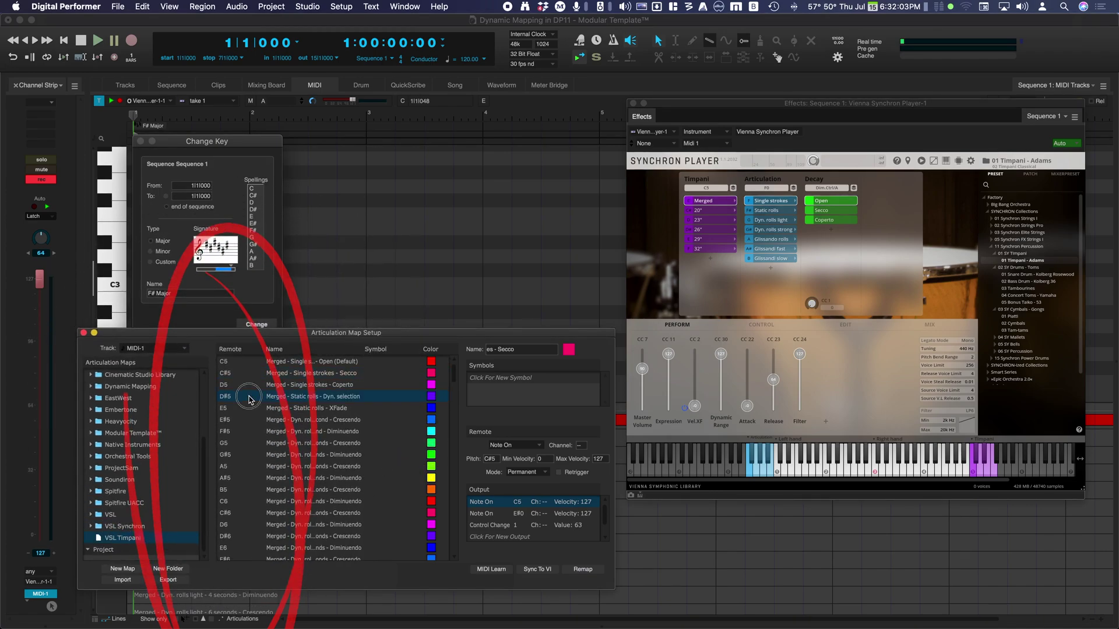
click(242, 432)
click(244, 455)
click(266, 374)
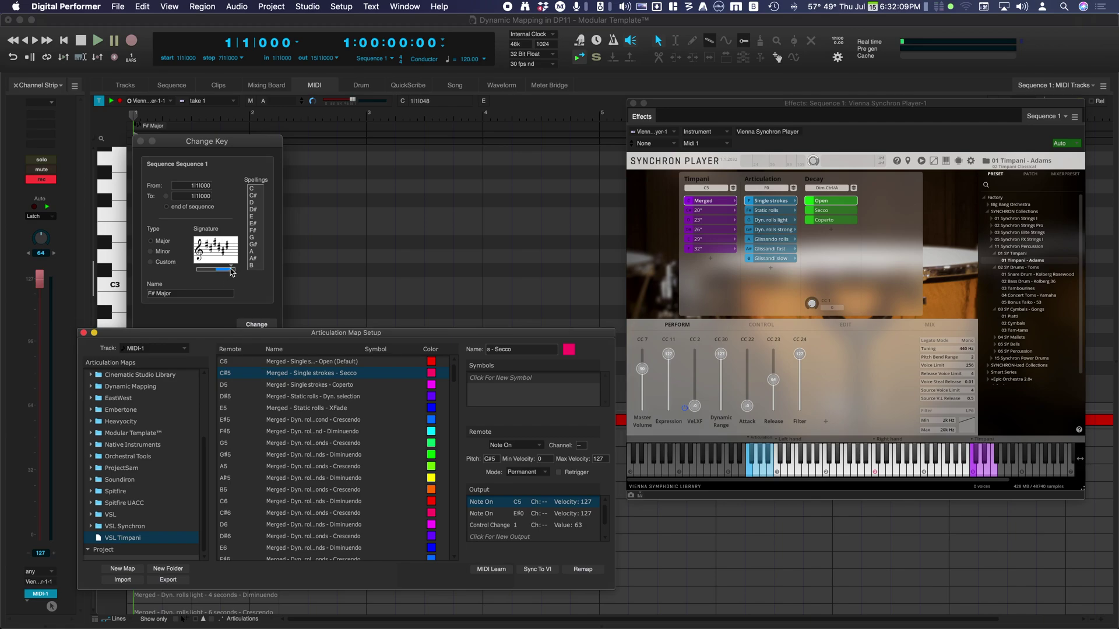
Change the key to Db Major so Secco reads Db5 and Dyn. selection Eb5
drag(233, 269, 201, 270)
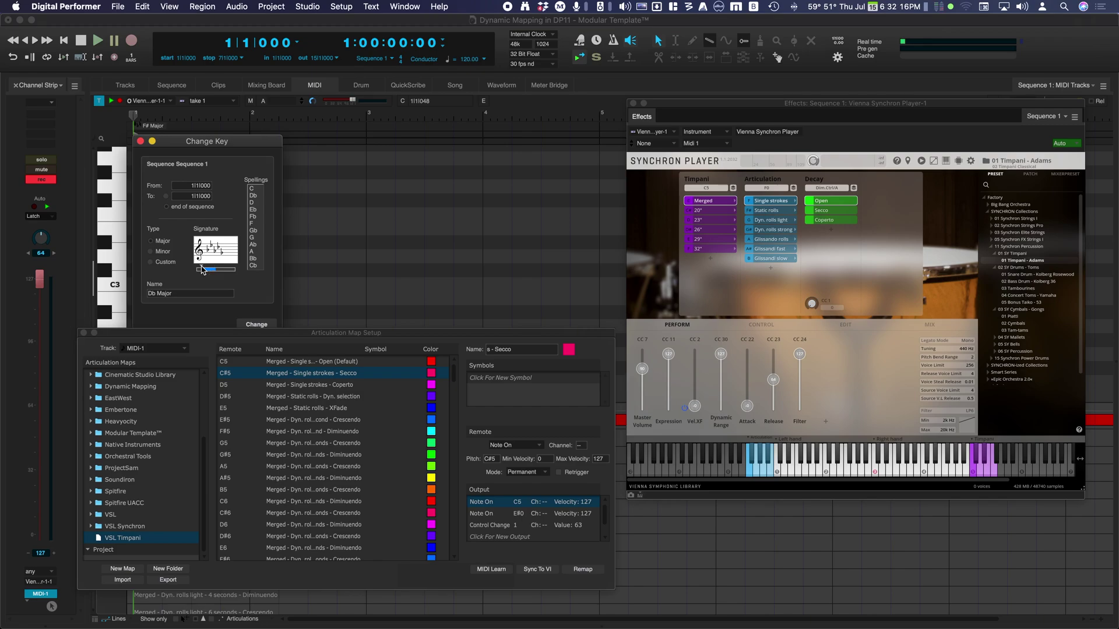
click(253, 325)
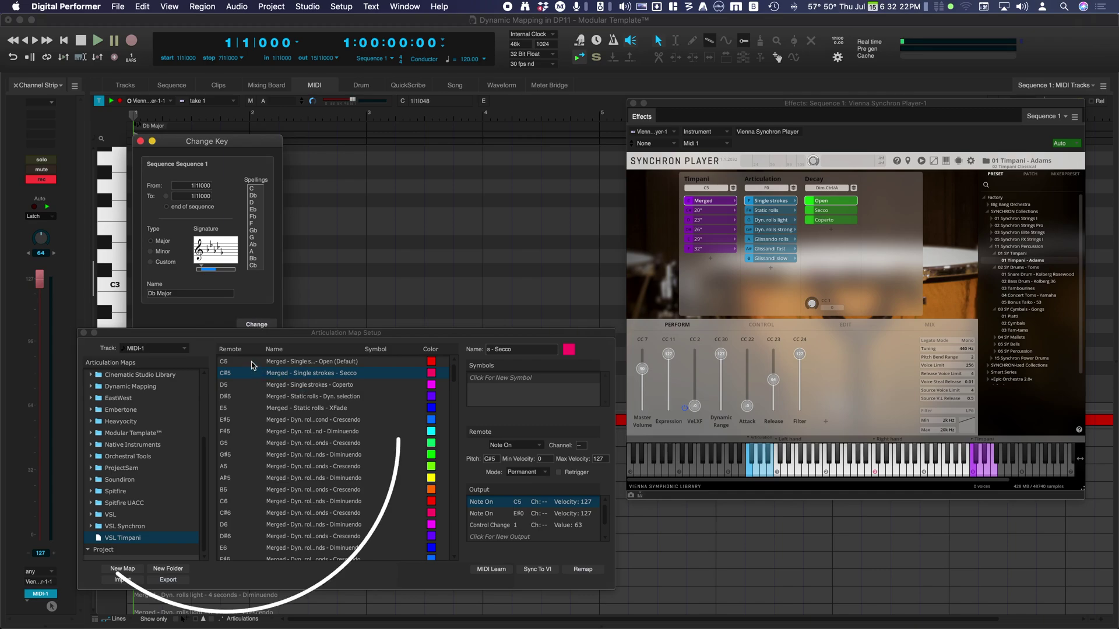
click(252, 361)
click(260, 354)
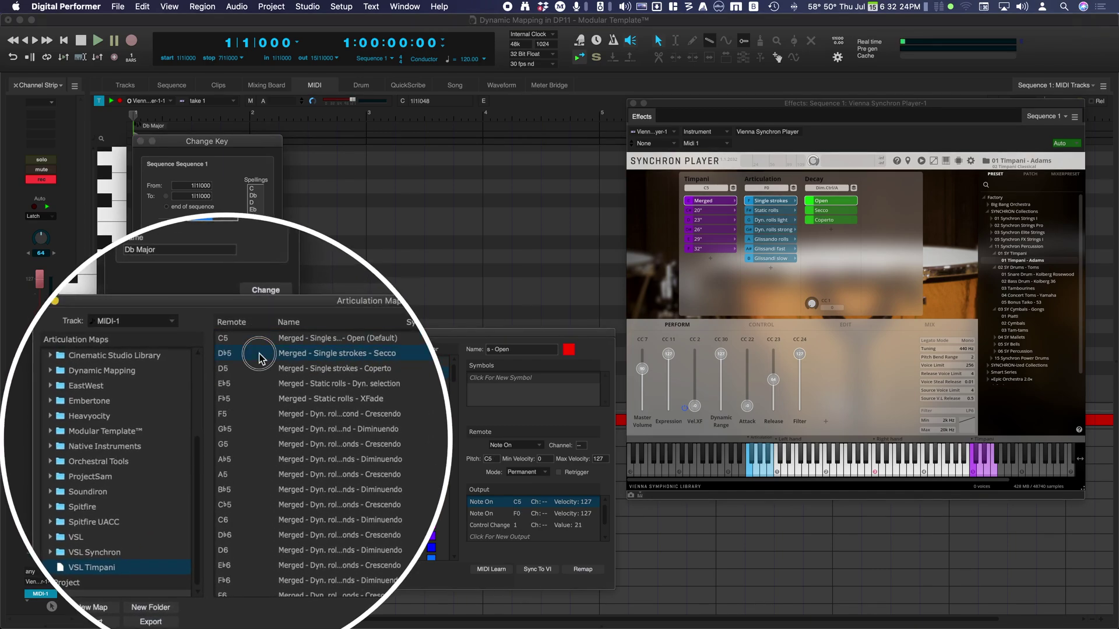
click(259, 385)
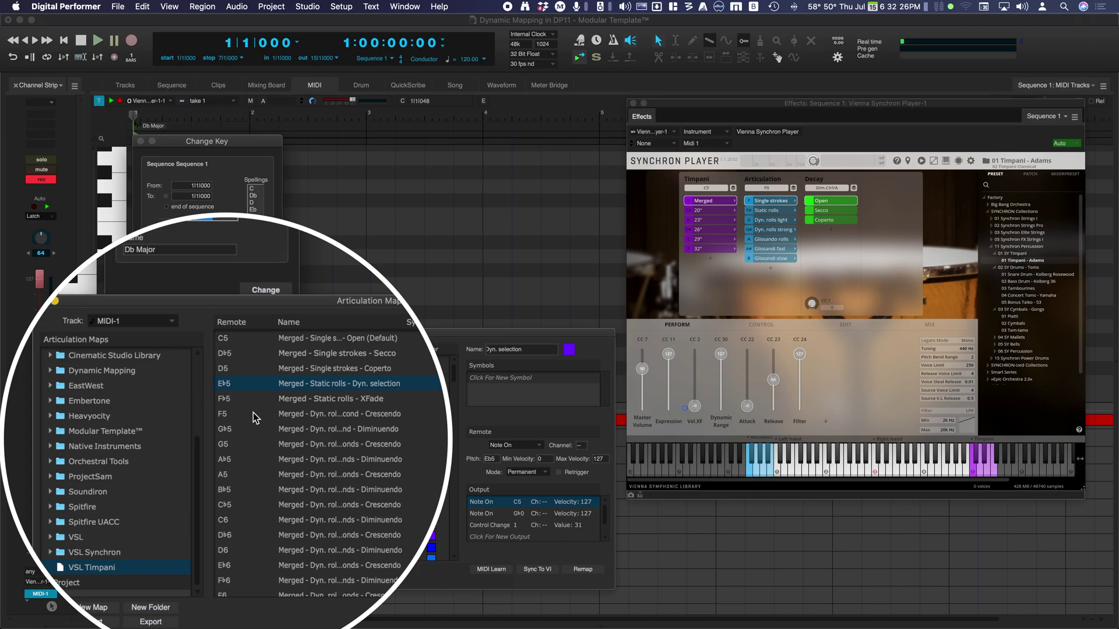
click(268, 354)
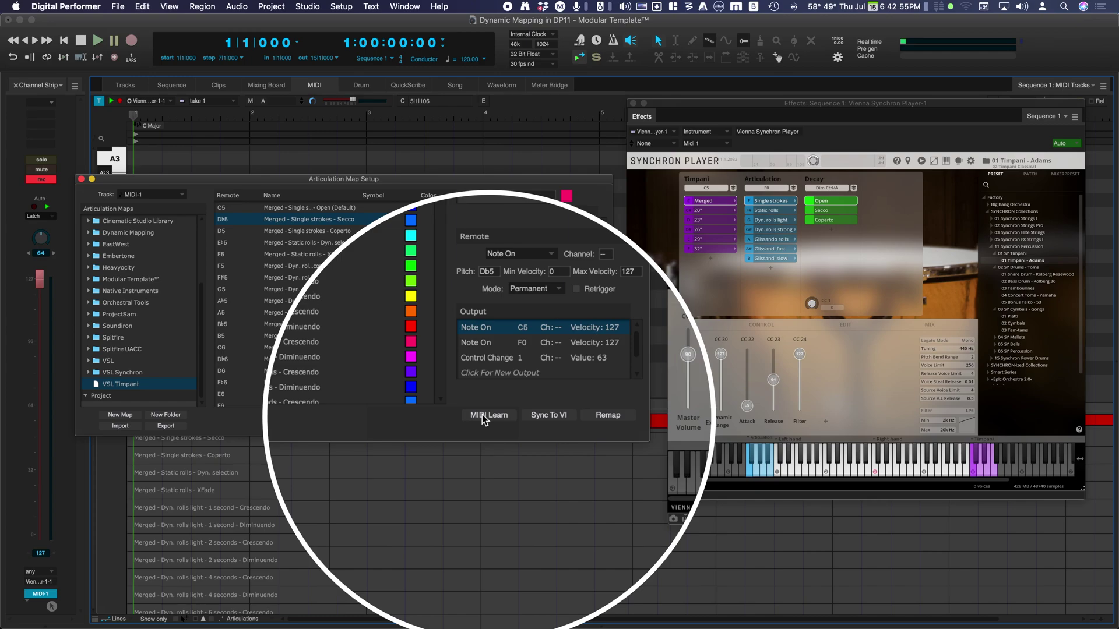
Start MIDI Learn and relearn the first remotes as low keys from C0 up to B0
click(482, 416)
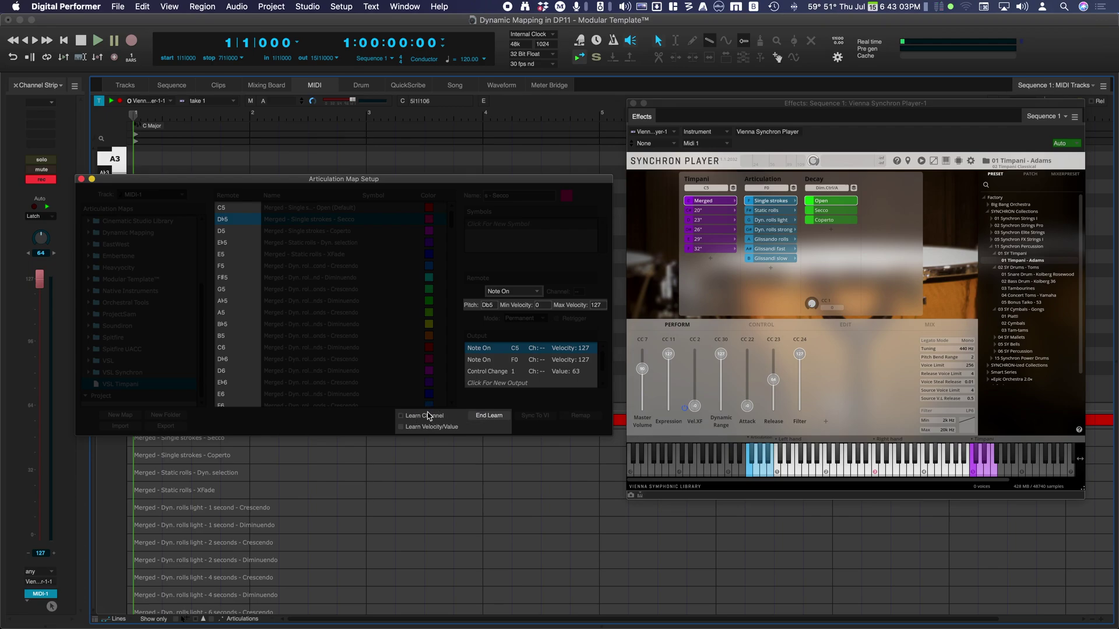
click(230, 208)
click(232, 220)
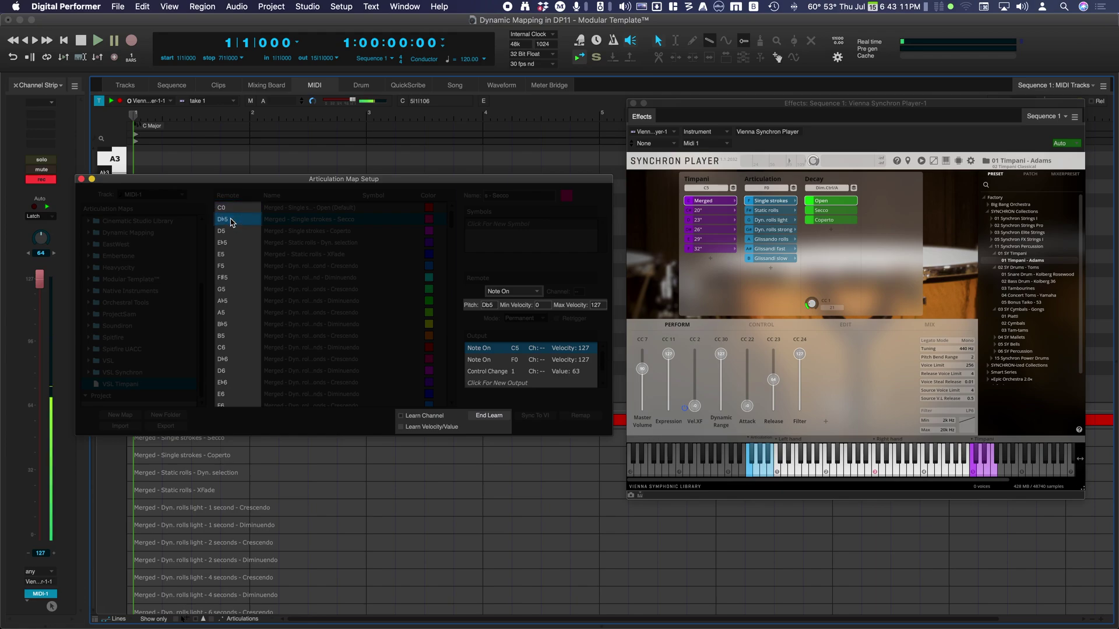
click(236, 232)
click(237, 243)
click(238, 254)
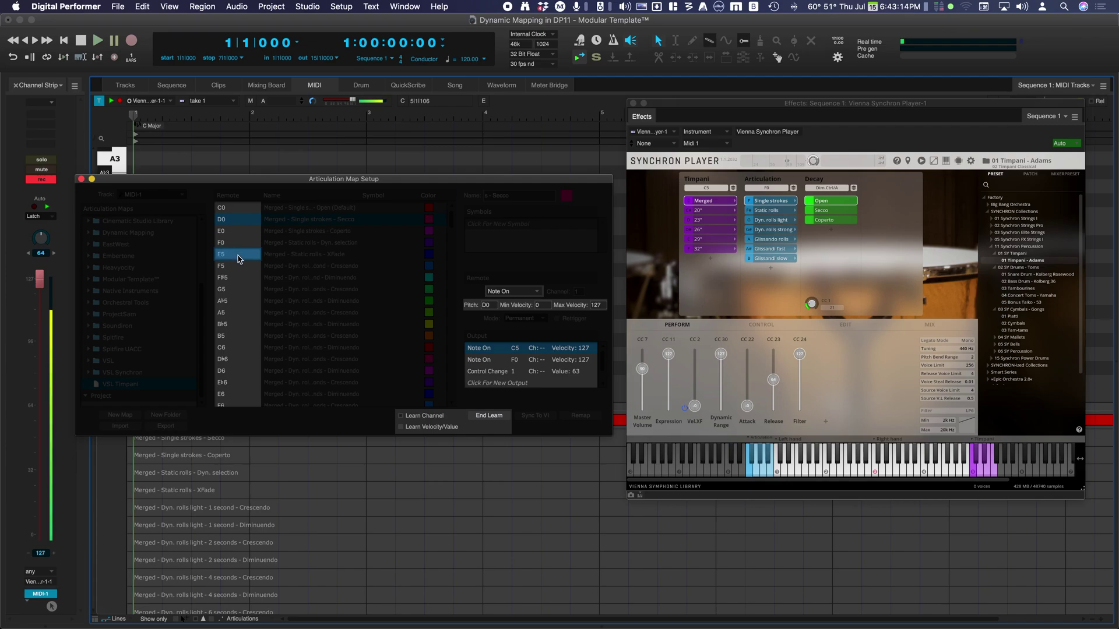
click(238, 267)
click(237, 279)
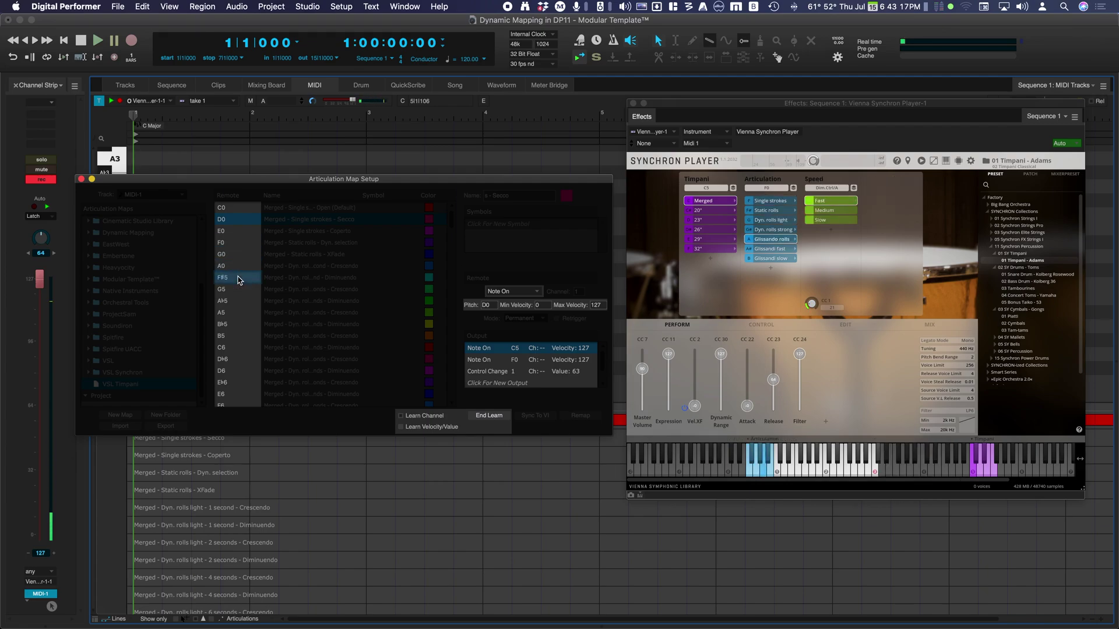
Learn remotes C1 through A1 for the remaining articulations, end learning, and select Control Change output
click(238, 289)
click(238, 301)
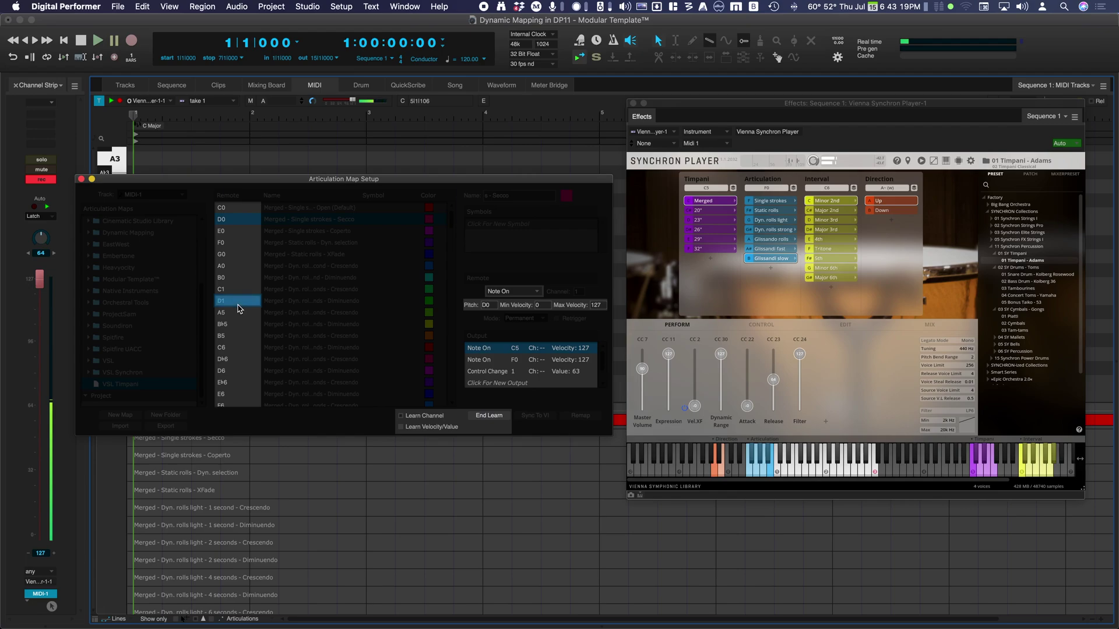
click(238, 312)
click(240, 323)
click(248, 336)
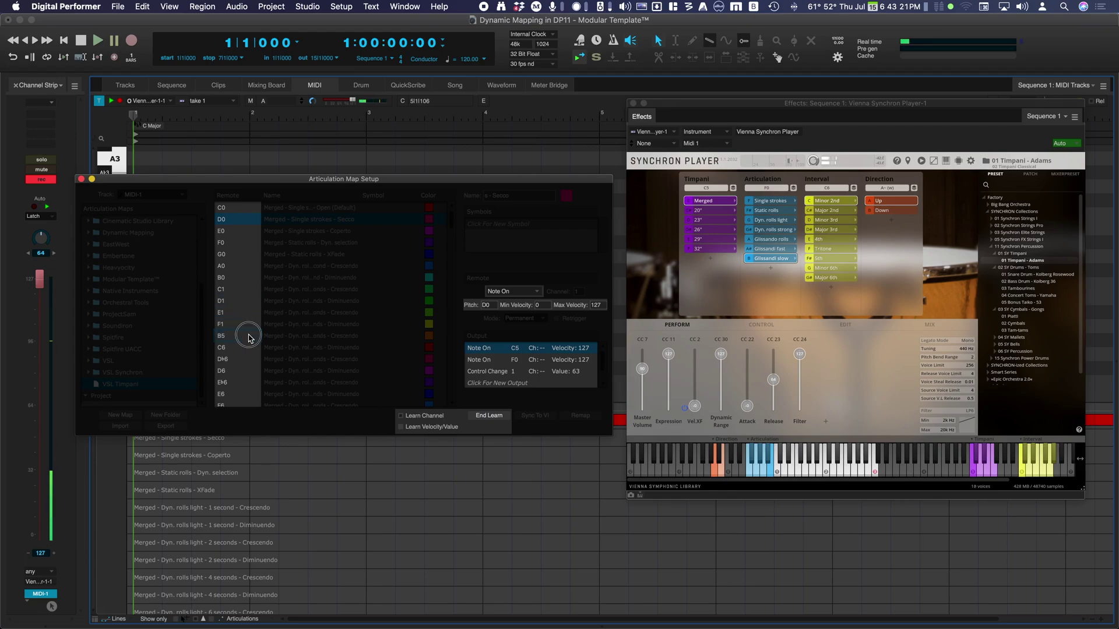
click(250, 347)
click(488, 415)
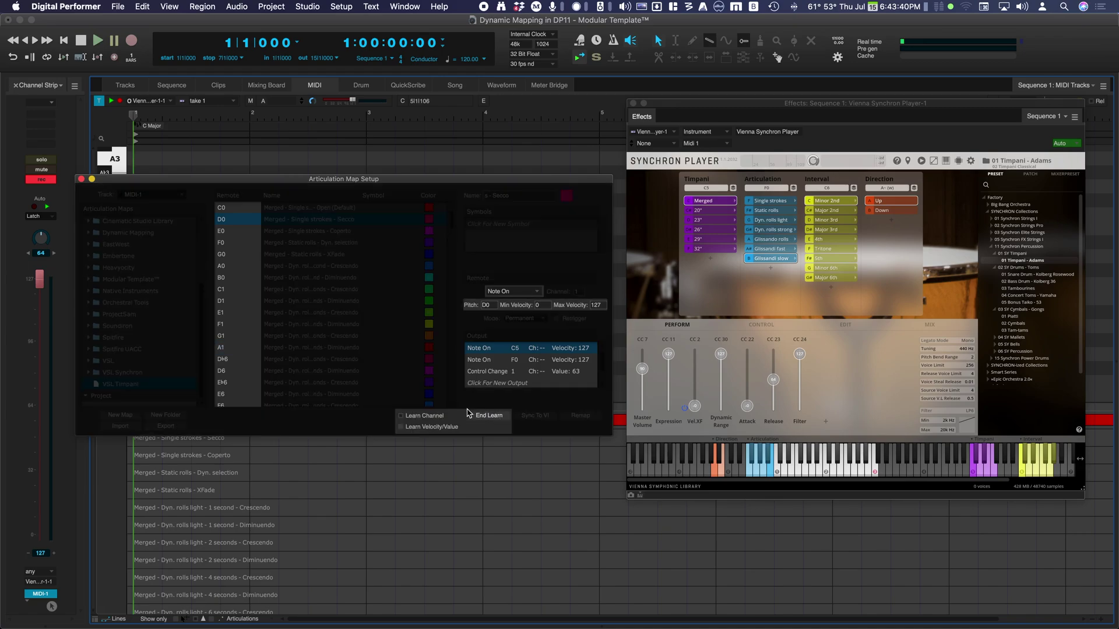
click(513, 292)
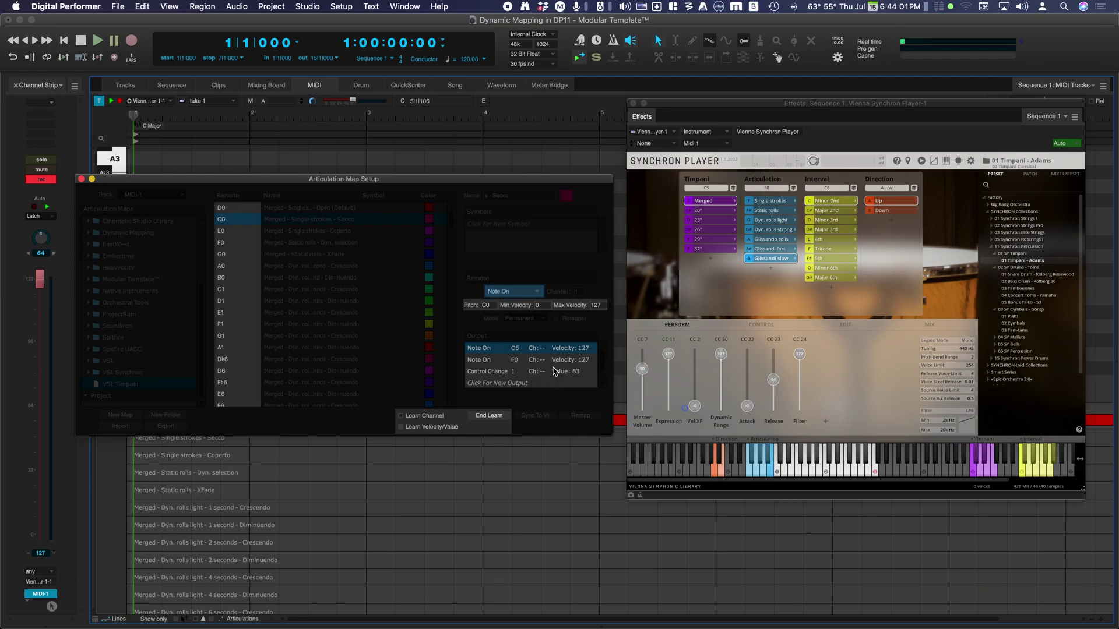
shift+click(518, 373)
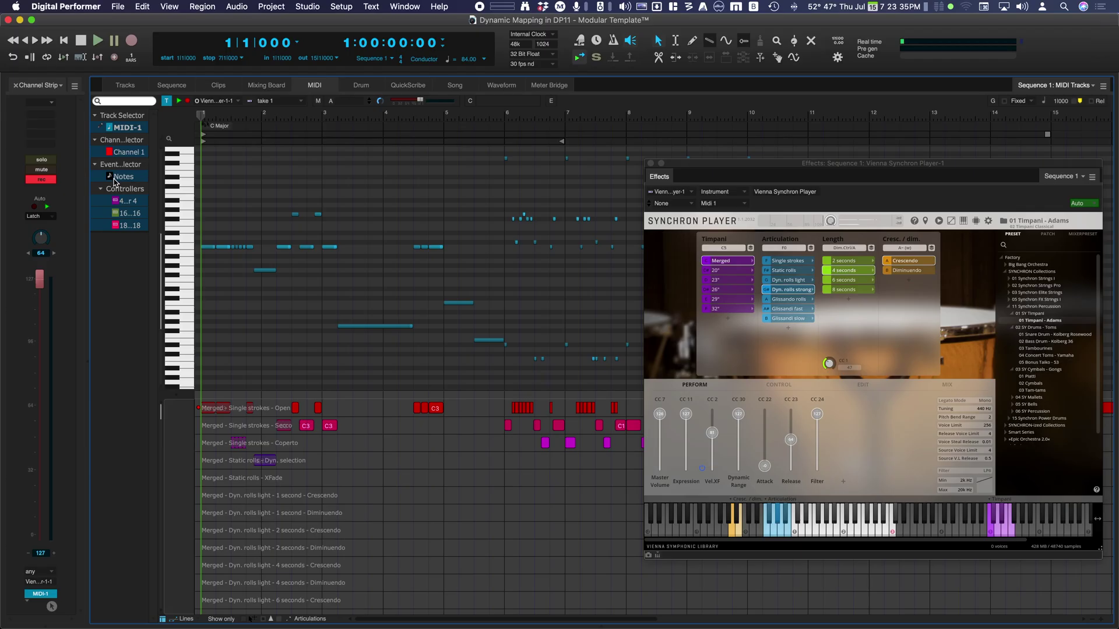
Cycle note colouring through default, track and channel, ending with Use Articulation Color
right_click(115, 179)
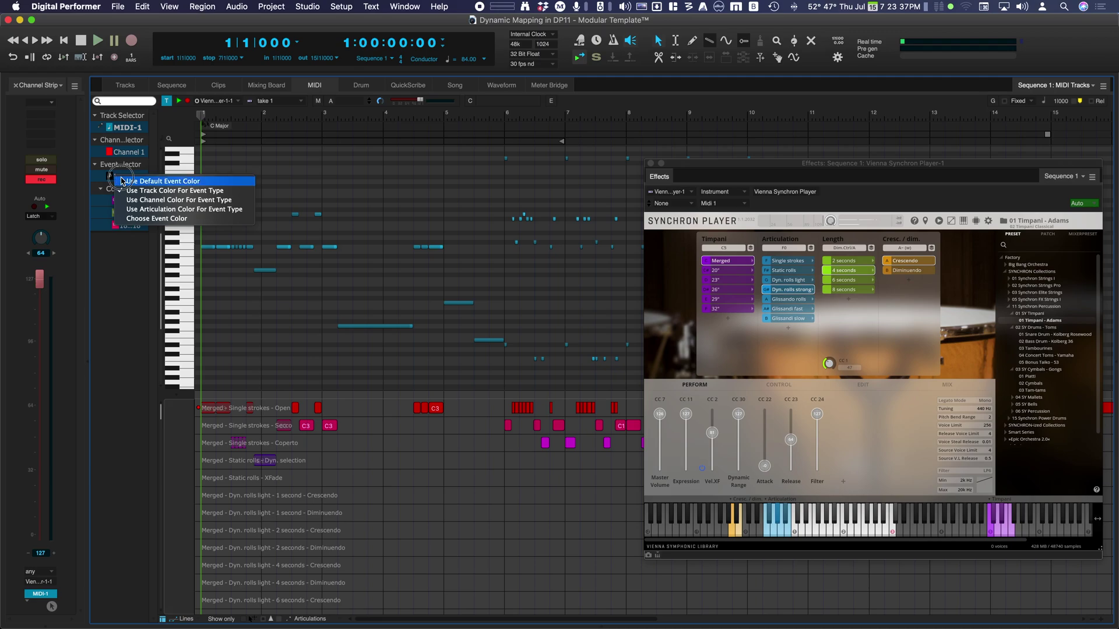
click(129, 181)
right_click(120, 178)
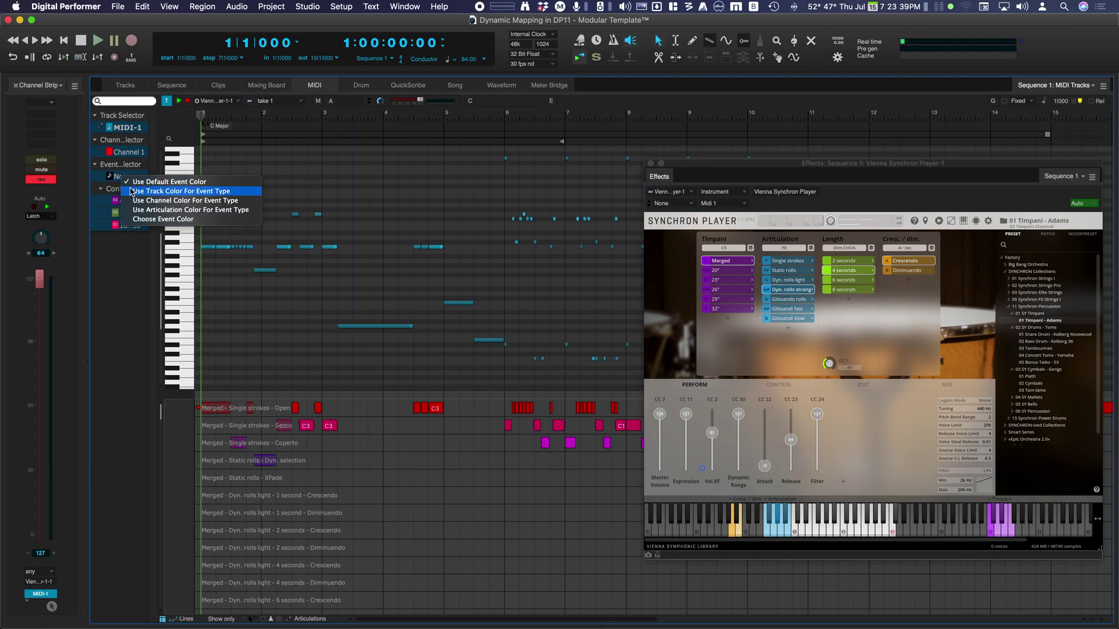
click(140, 191)
right_click(123, 177)
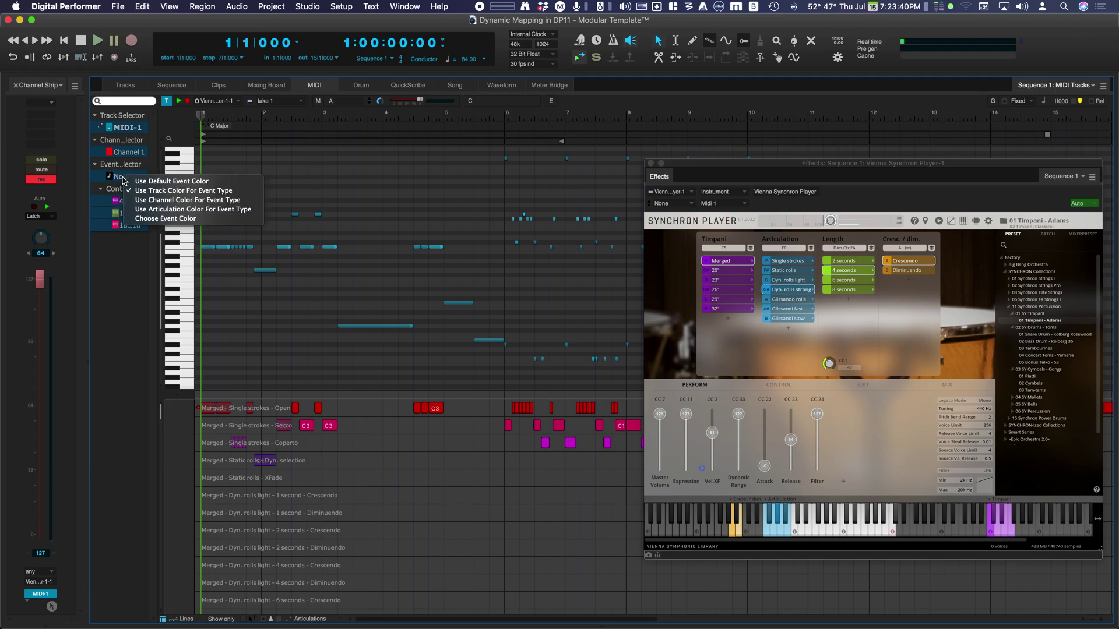
click(166, 201)
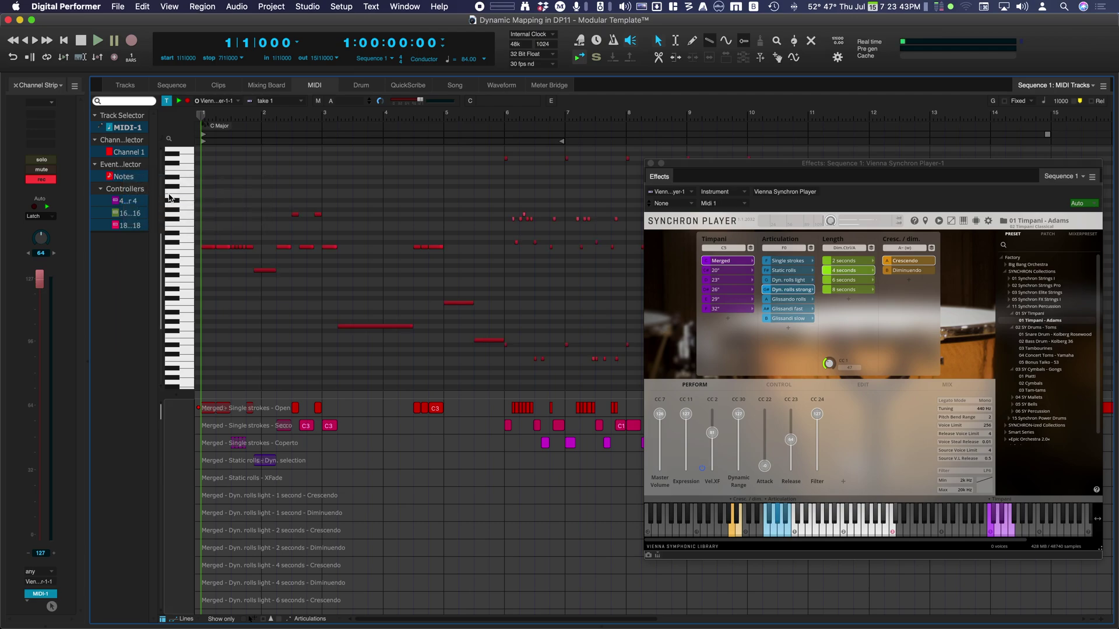
right_click(125, 178)
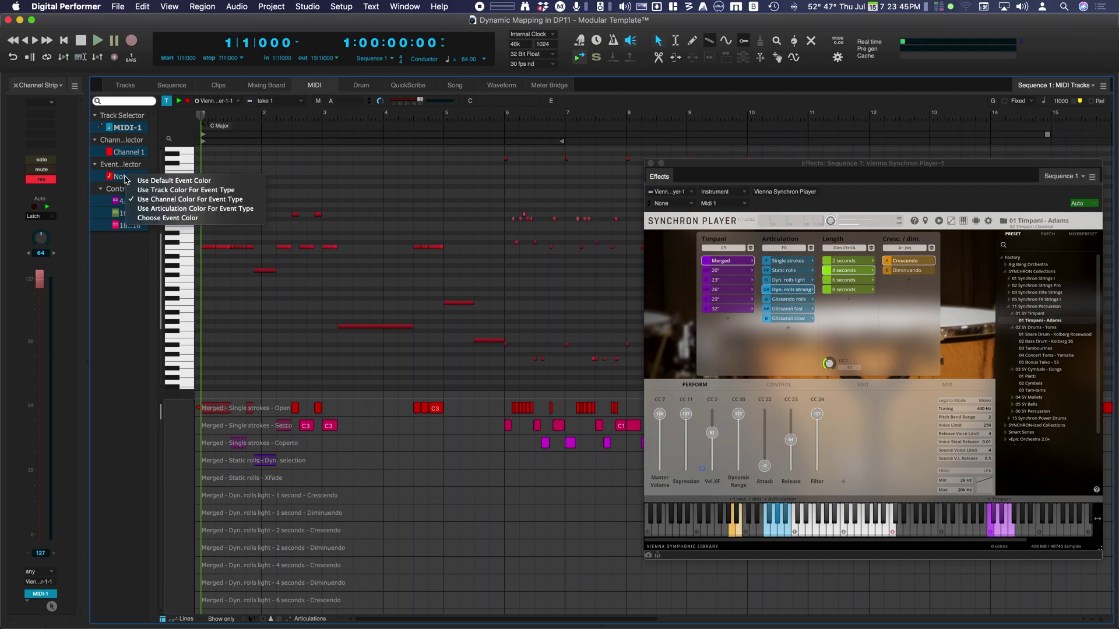
click(153, 208)
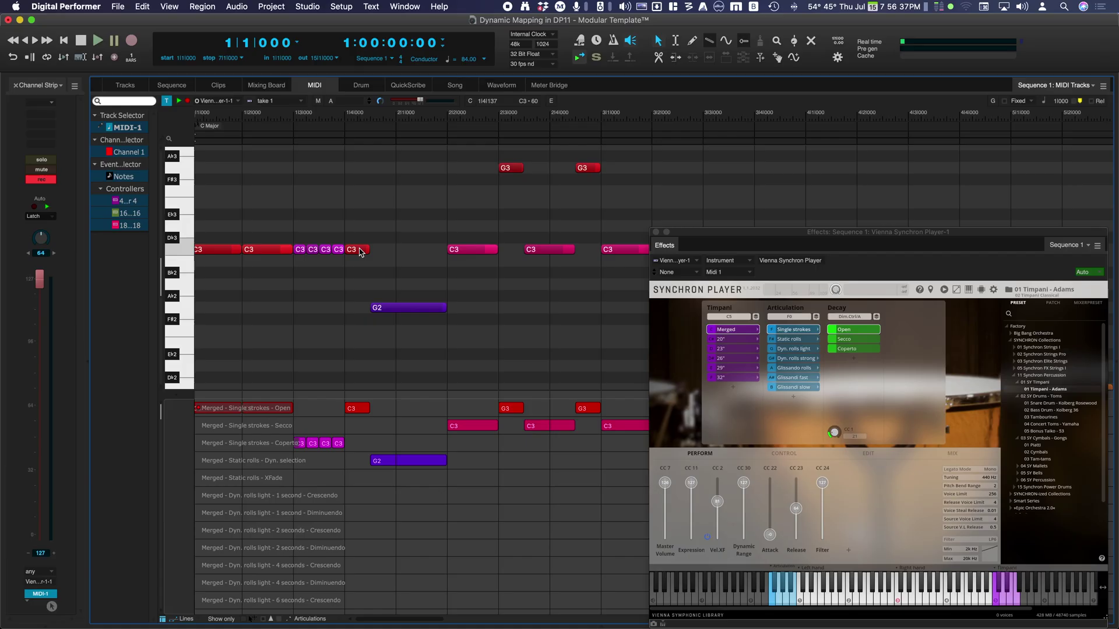
click(360, 251)
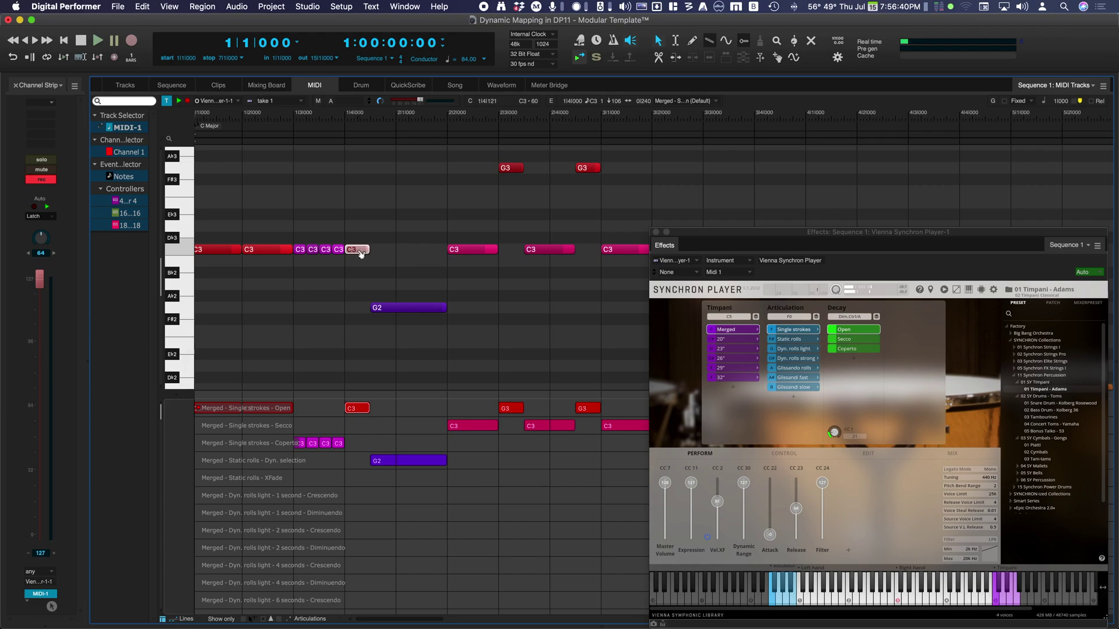
click(205, 6)
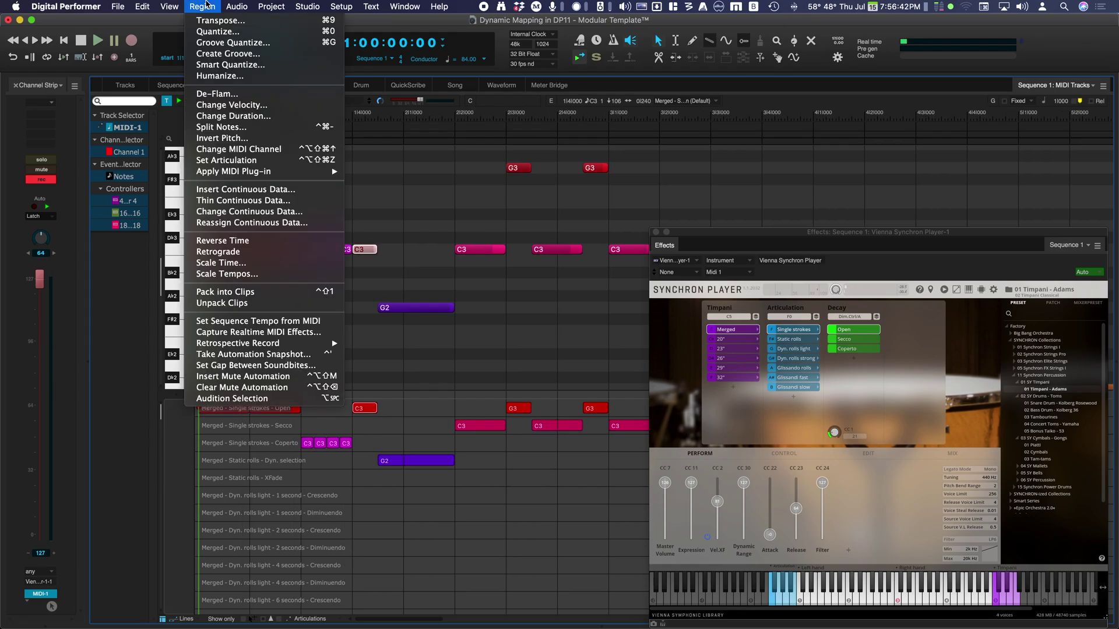
click(244, 160)
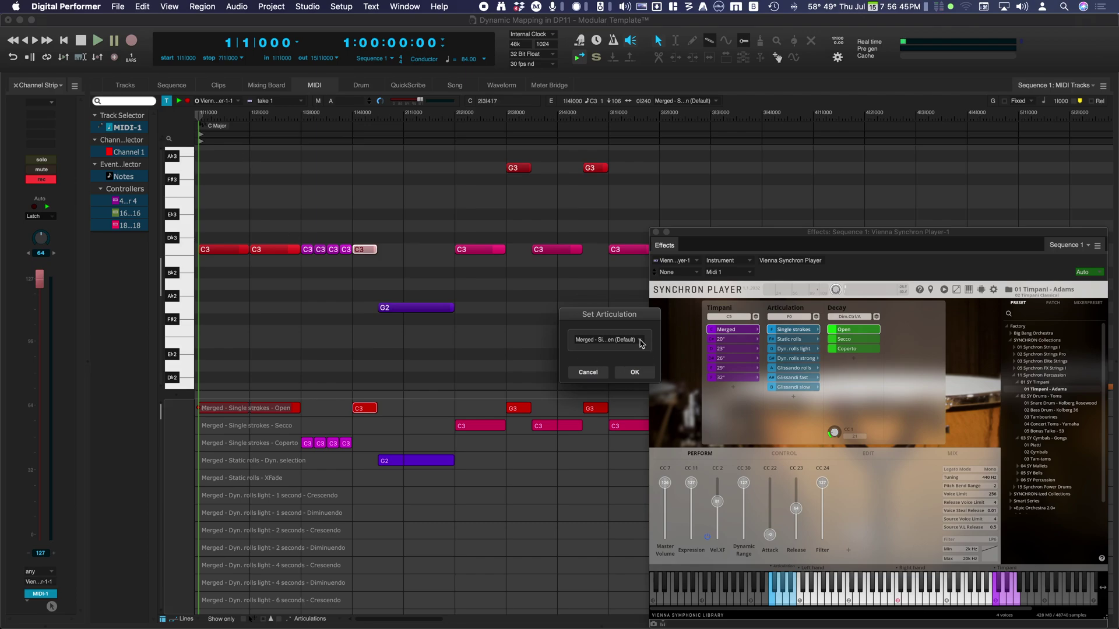
click(641, 344)
scroll(641, 344, down, 5)
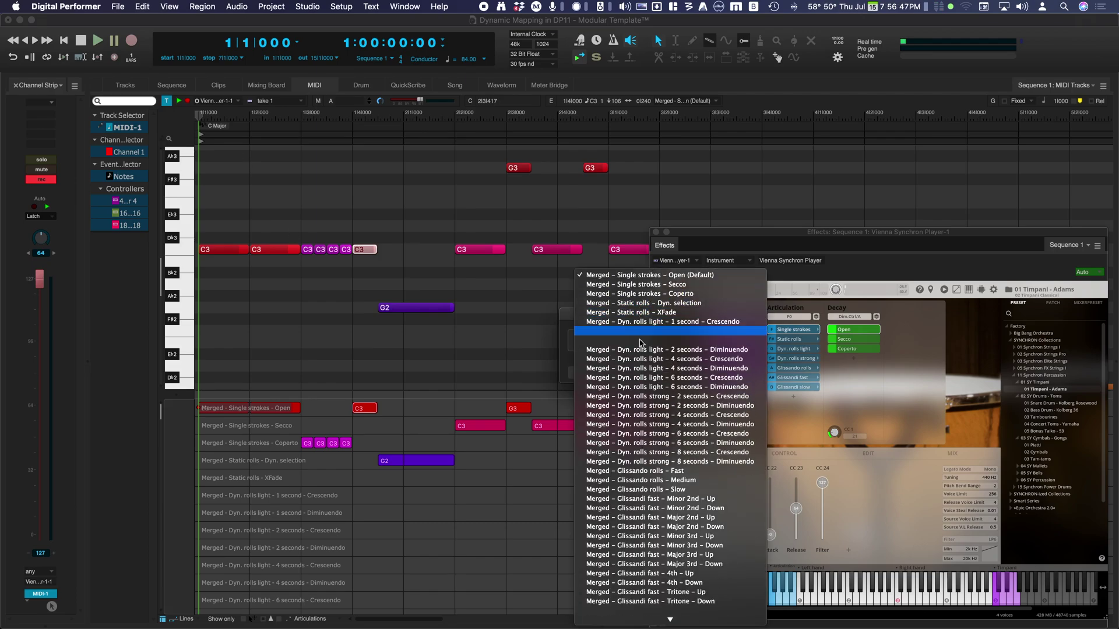
scroll(640, 343, down, 15)
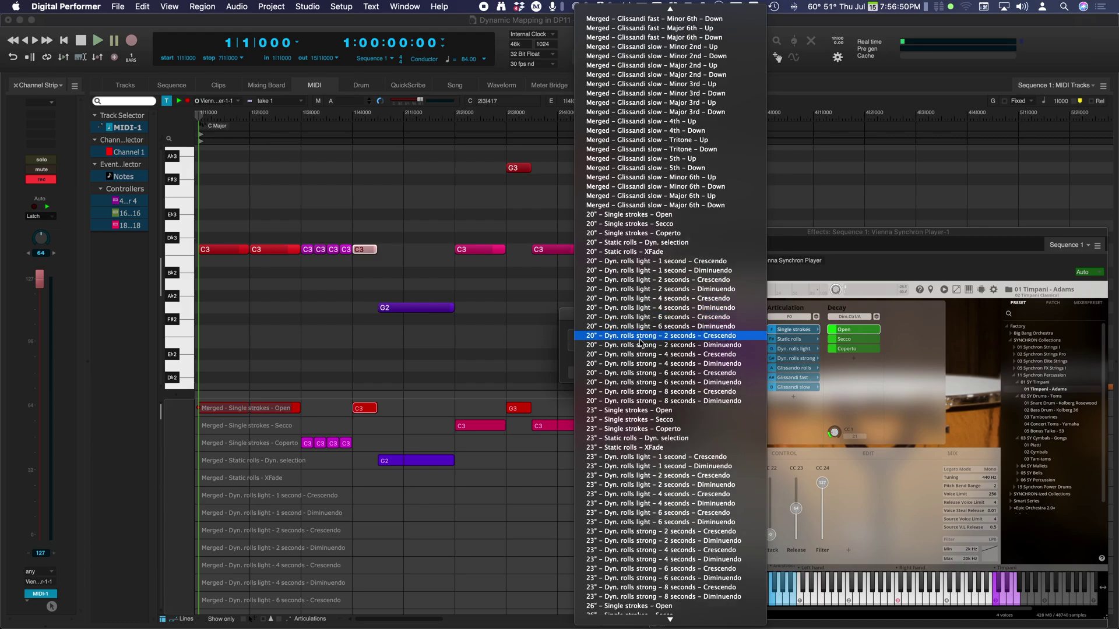
scroll(641, 344, down, 15)
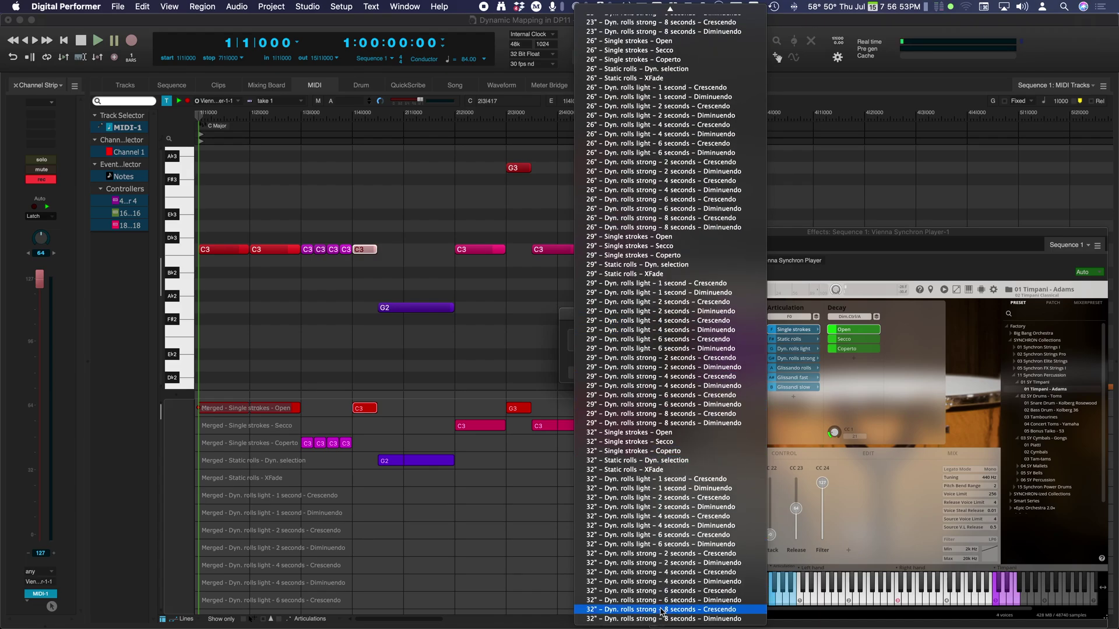
scroll(633, 422, up, 20)
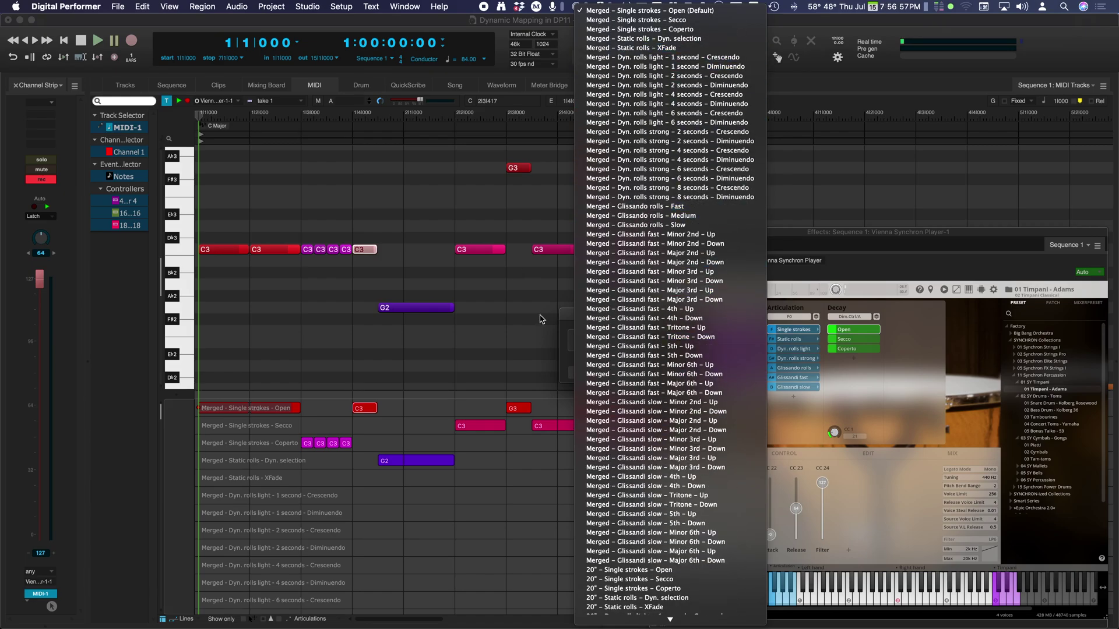
click(571, 346)
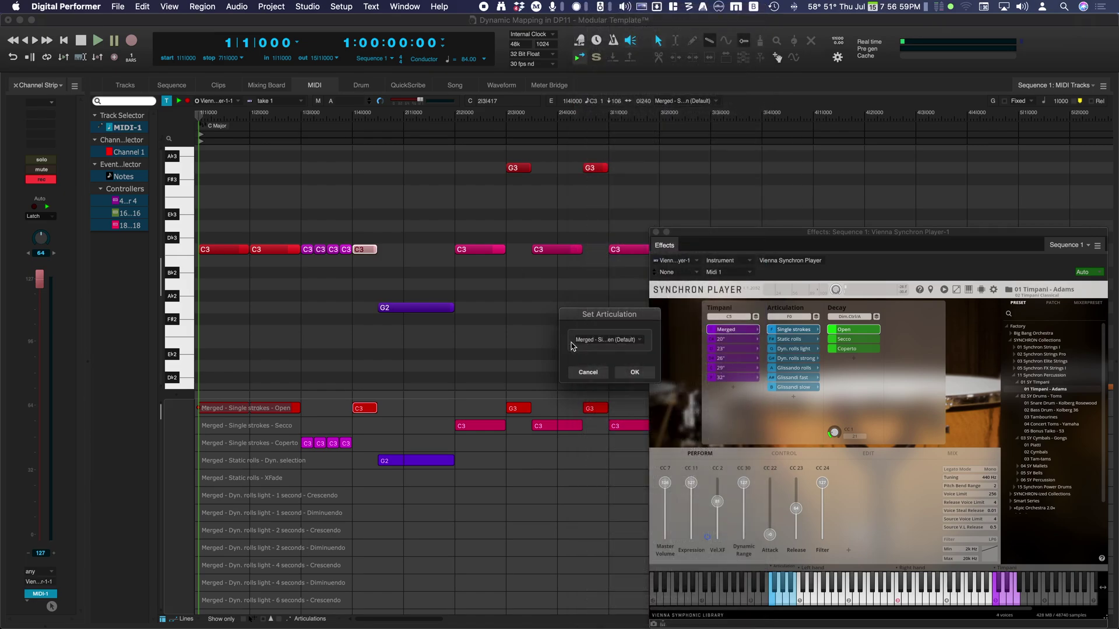
click(588, 371)
Browse the toolbar articulation pop-up for the current note without choosing one
click(690, 103)
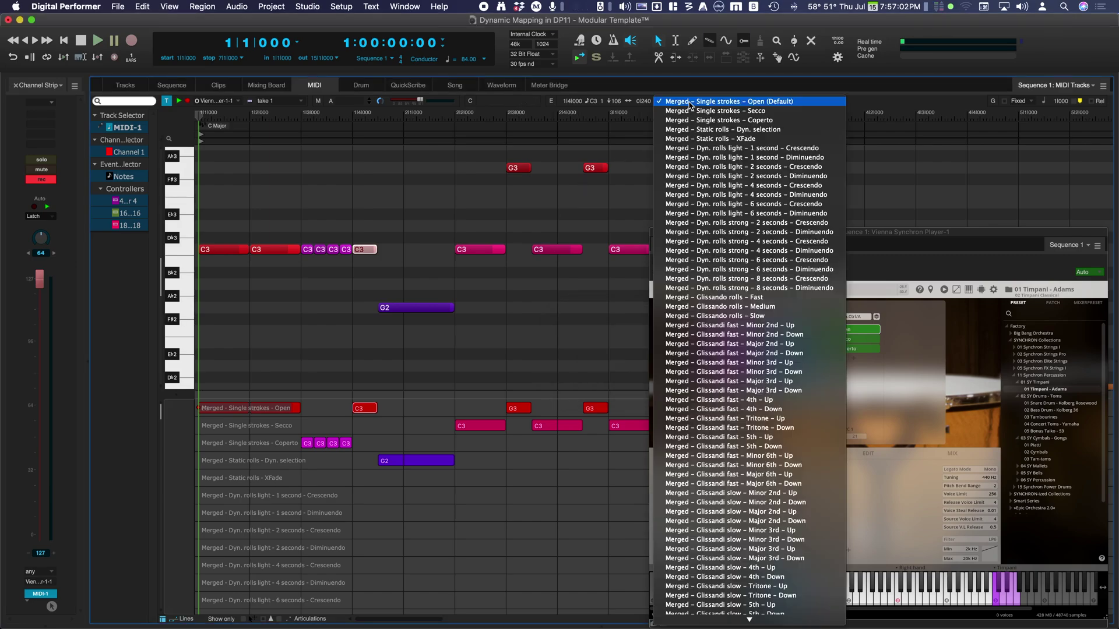
scroll(690, 105, down, 10)
scroll(690, 106, down, 15)
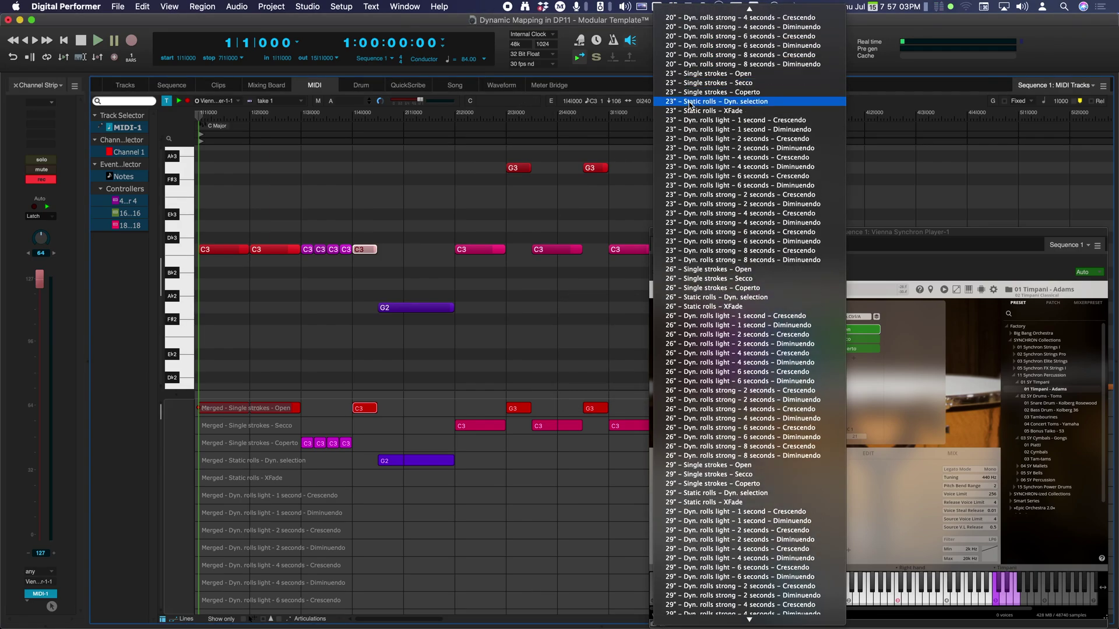
scroll(698, 145, up, 20)
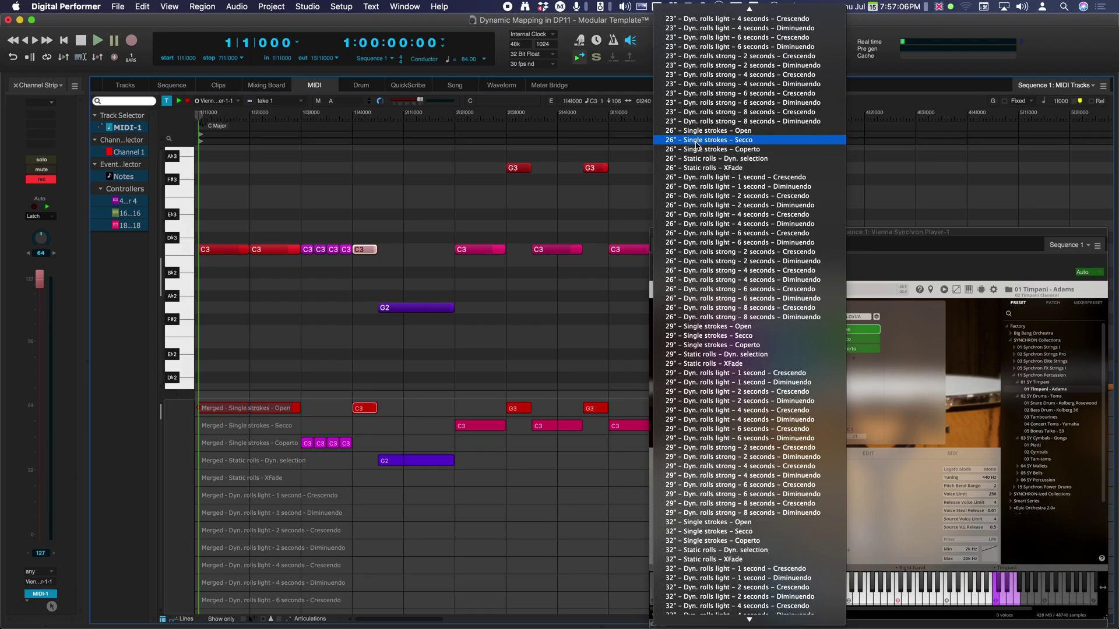
click(629, 134)
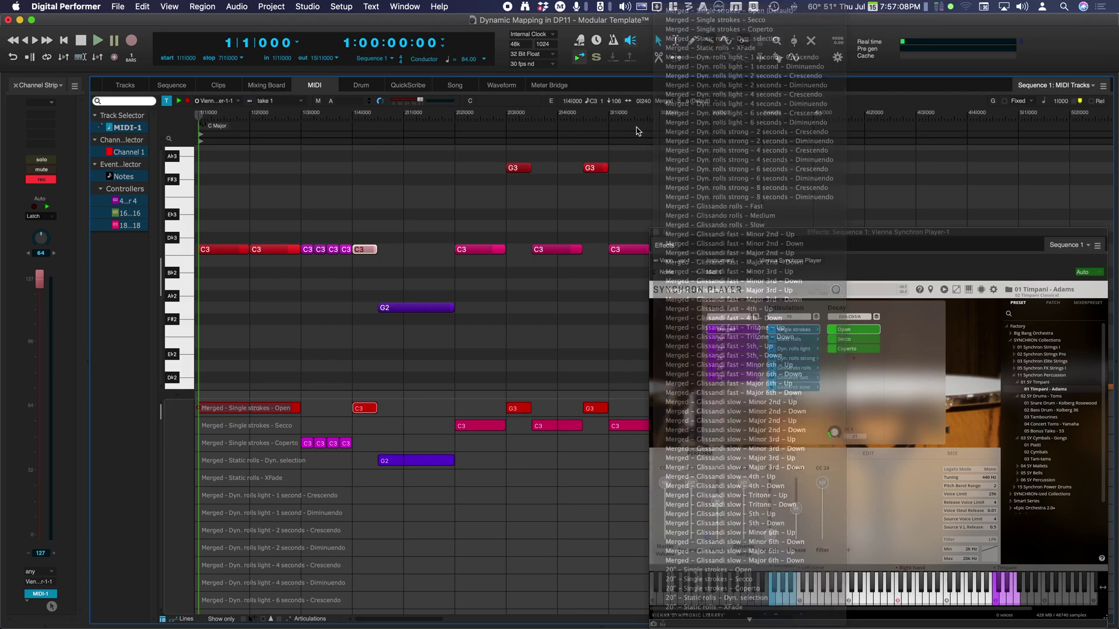
Show the sidebar, move Synchron Player left, and inspect Event Information and Event List articulation pop-ups
key(ctrl+alt+s)
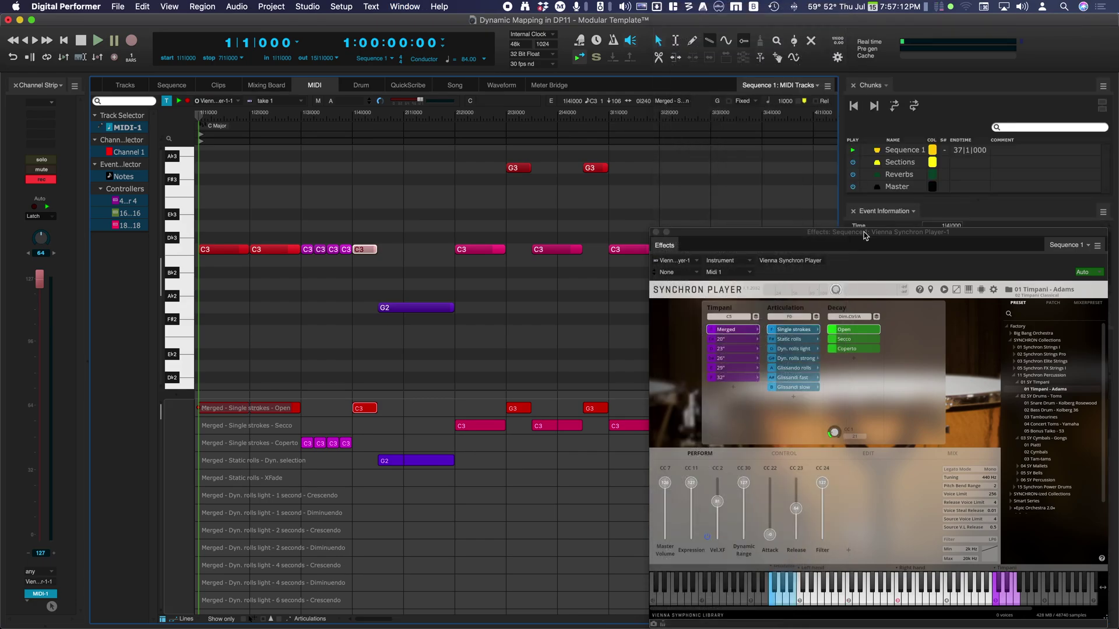
drag(865, 233, 550, 232)
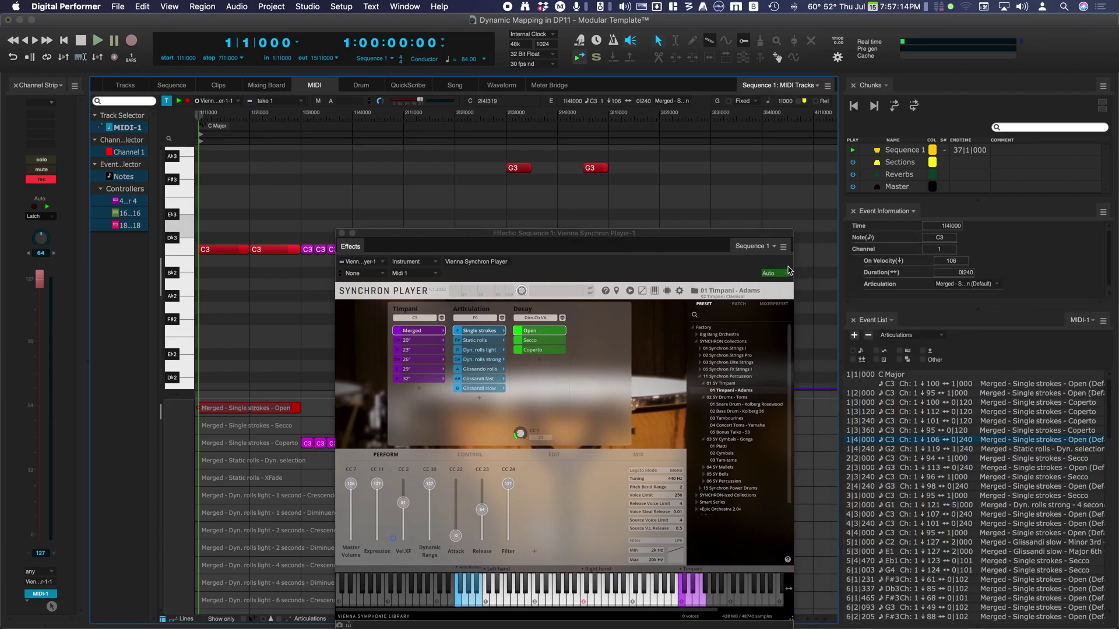
click(892, 207)
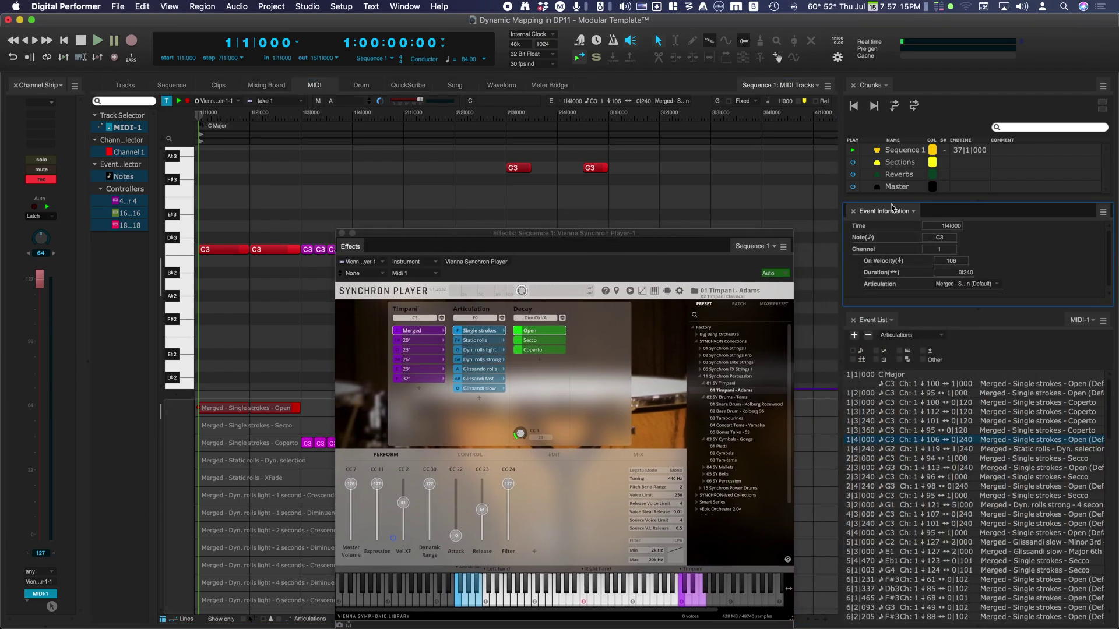
click(987, 285)
scroll(984, 287, down, 20)
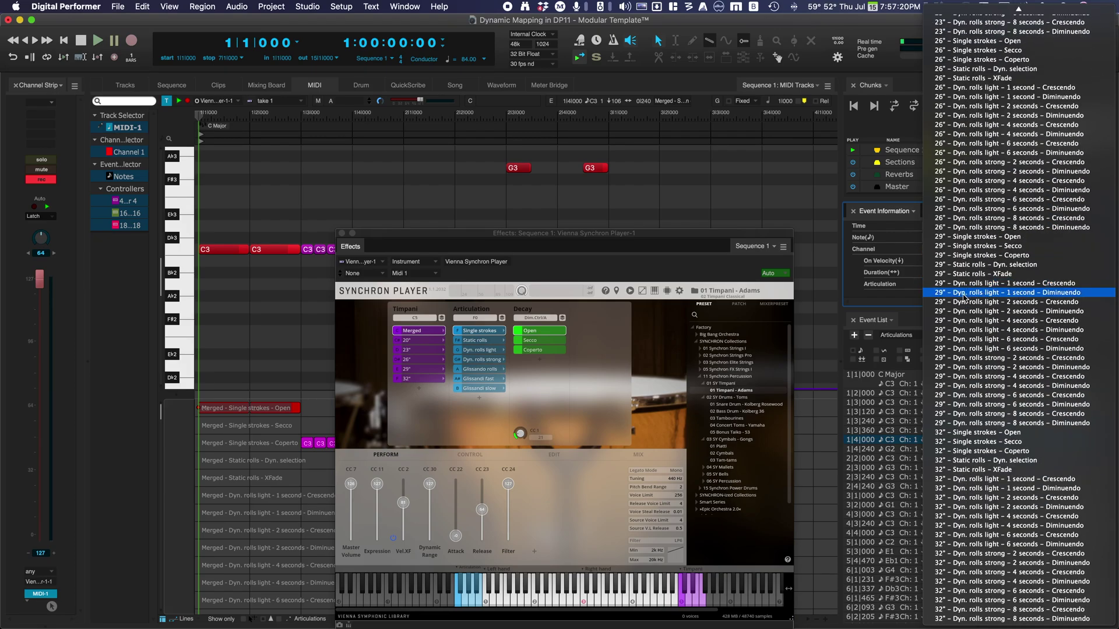
click(861, 297)
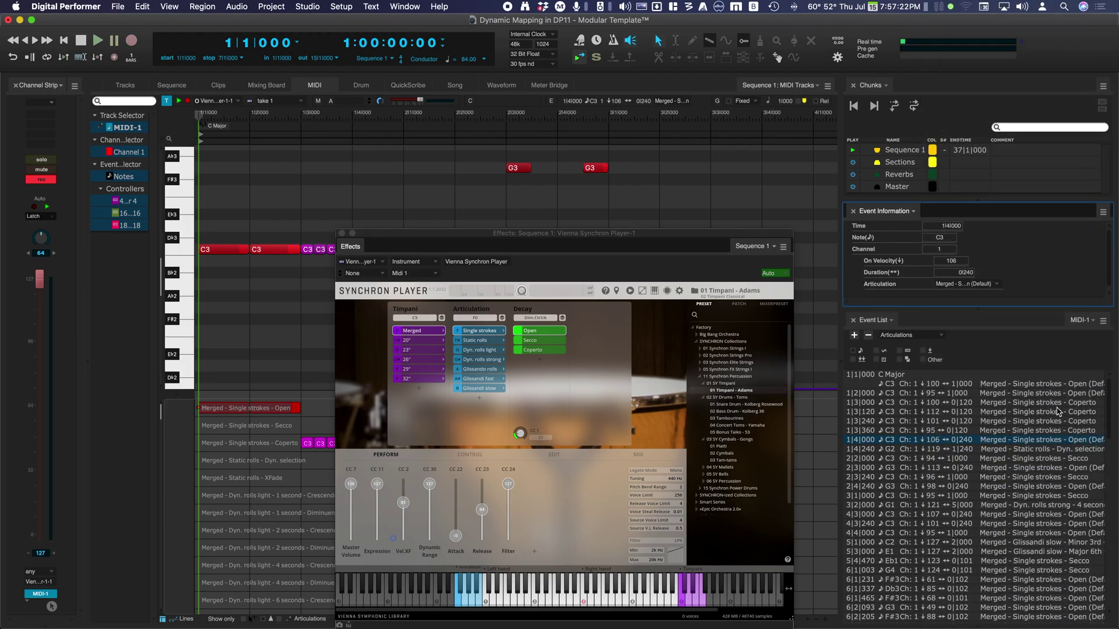
click(1049, 444)
scroll(1049, 444, down, 10)
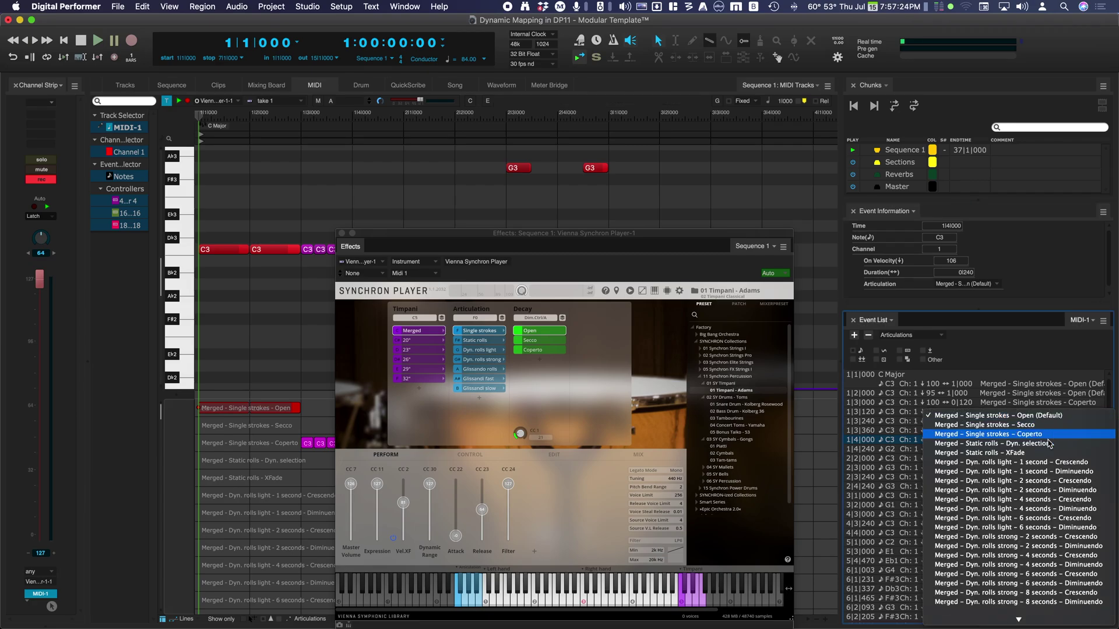
scroll(1049, 444, up, 7)
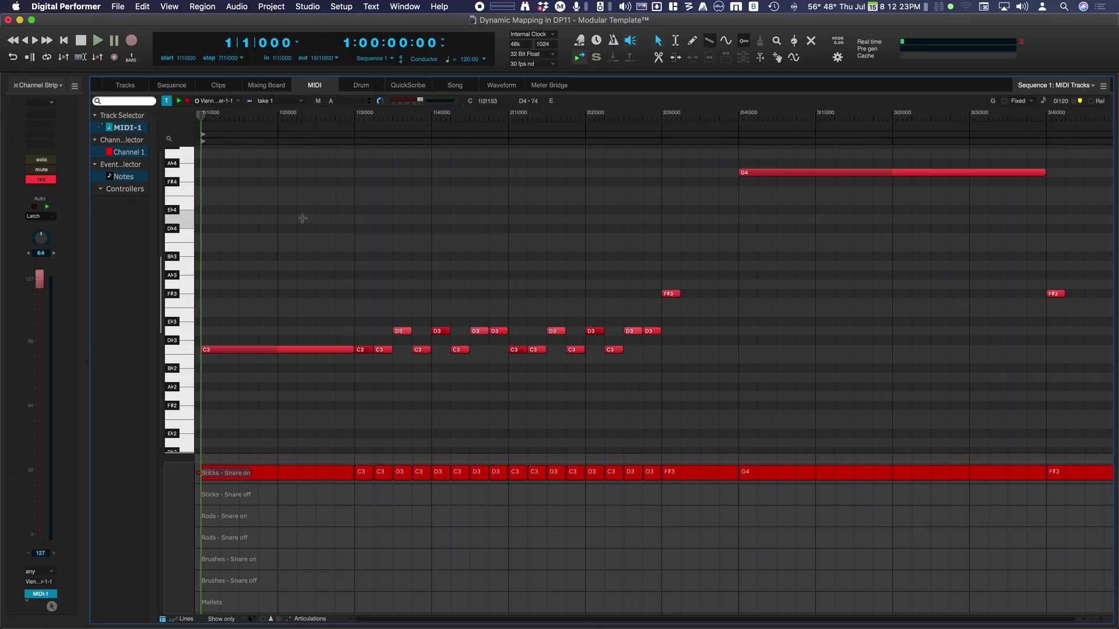
Play the snare pattern, run Flush Articulation Outputs via 'Articu' search, and close Articulation Map Setup
key(space)
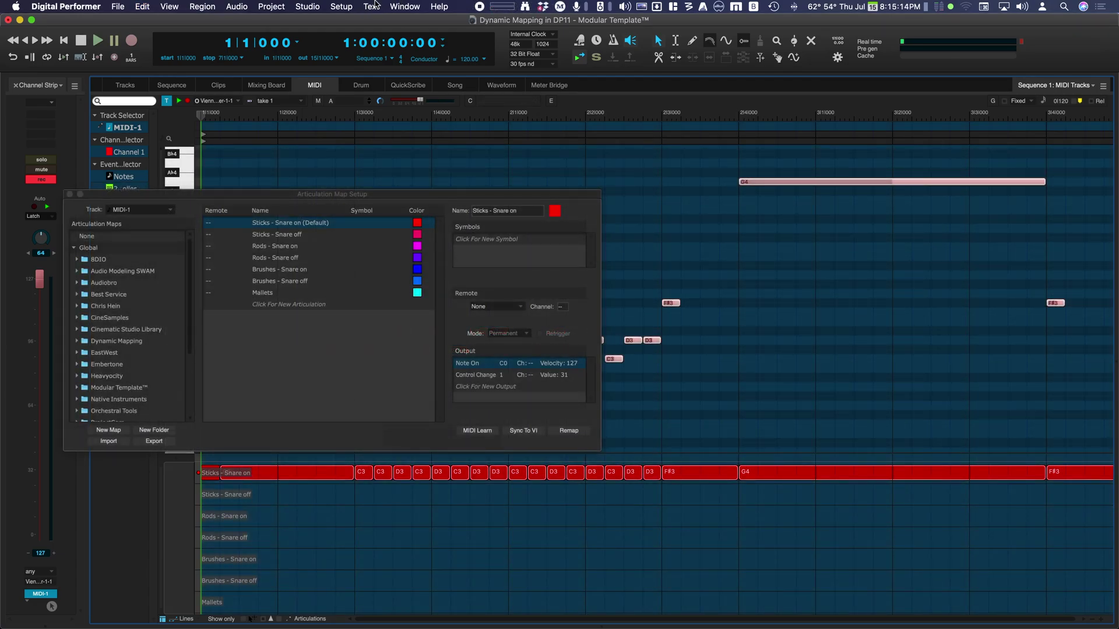
click(345, 6)
click(352, 22)
text(Articu)
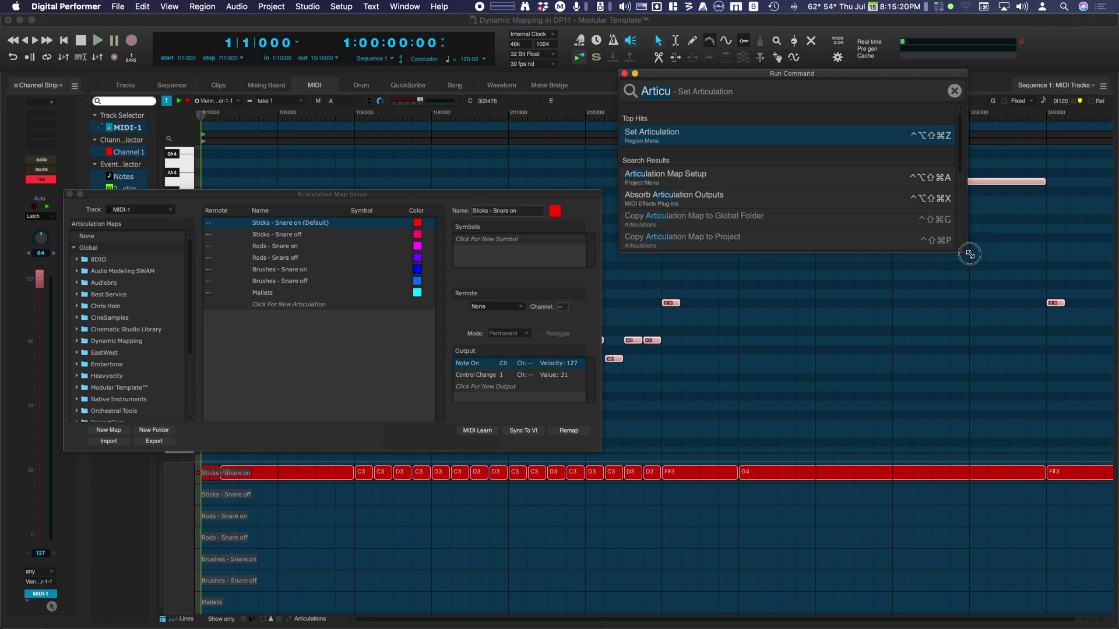
drag(969, 254, 1035, 366)
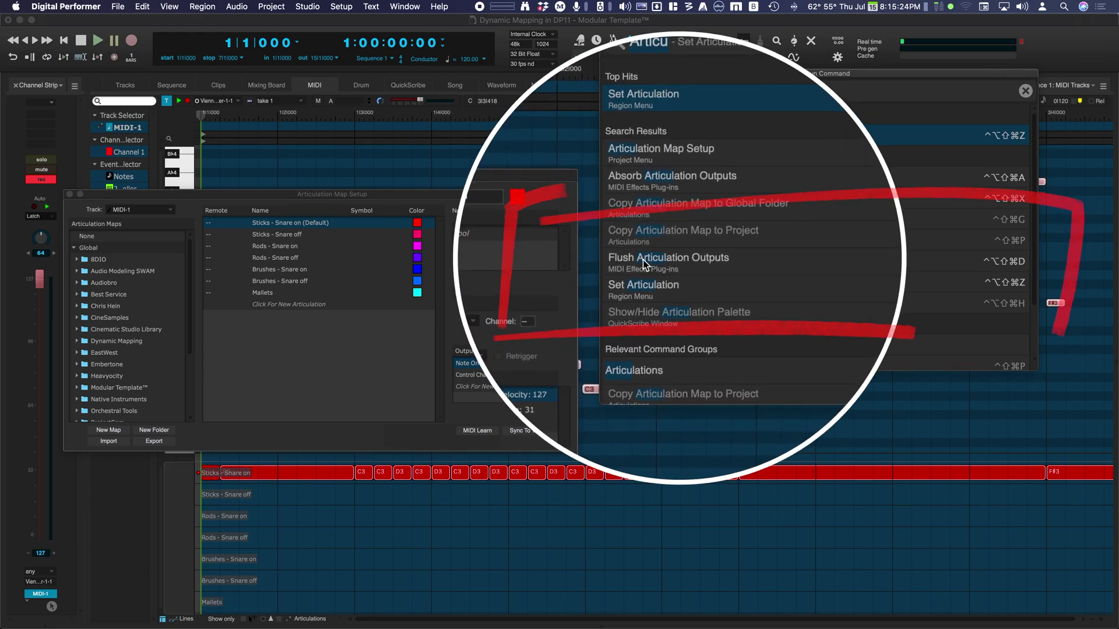
click(699, 259)
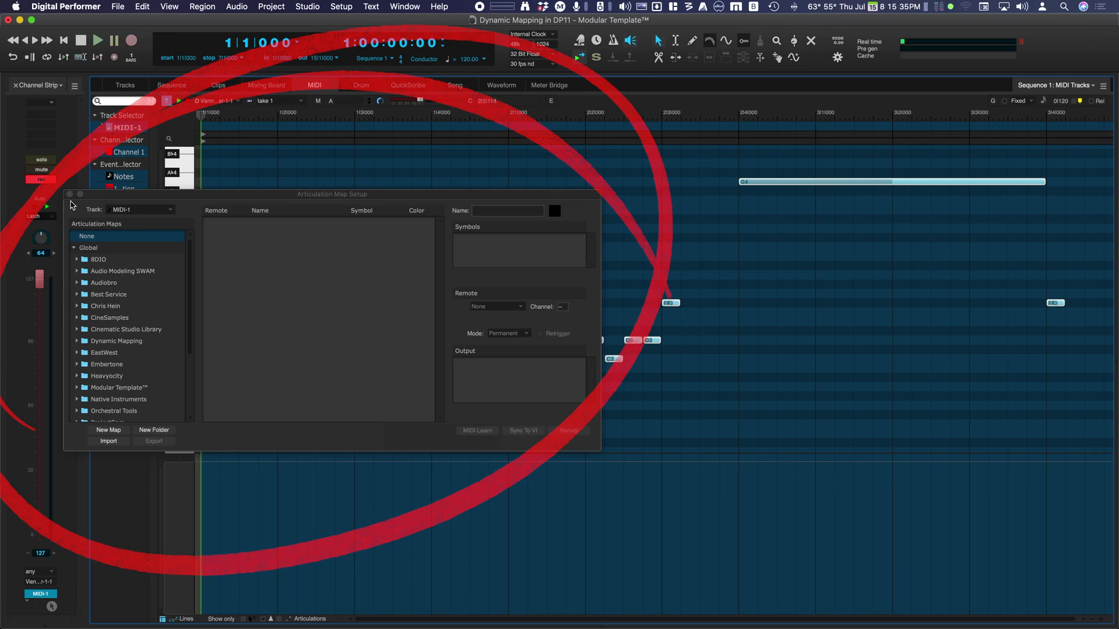
click(70, 194)
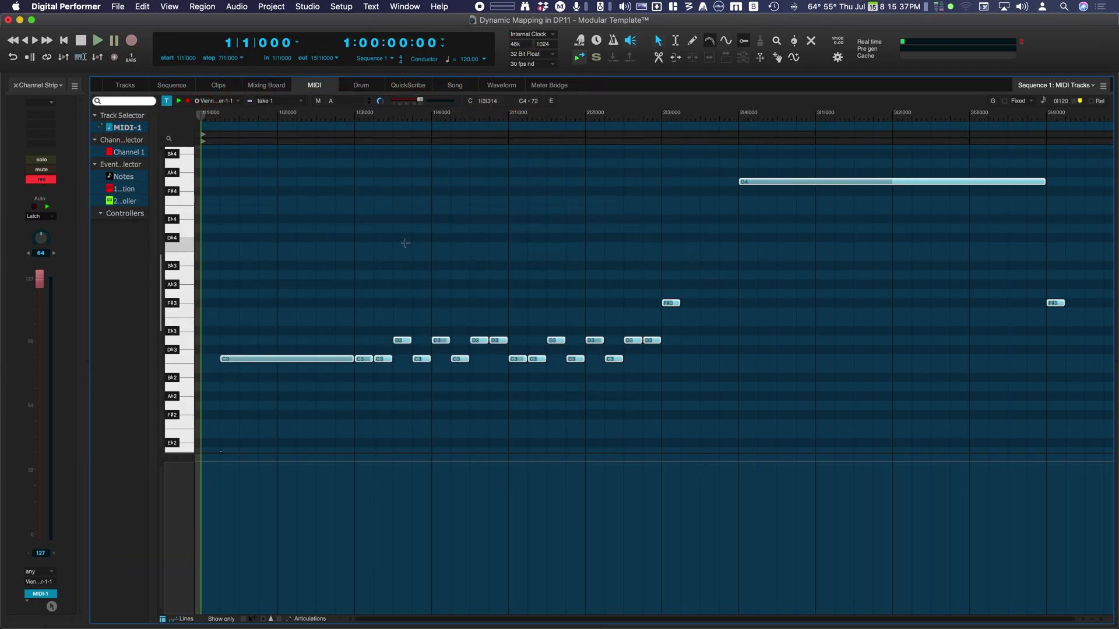
Open the Synchron Player instrument from the long C3 snare note, then play back the flushed snare notes
right_click(336, 359)
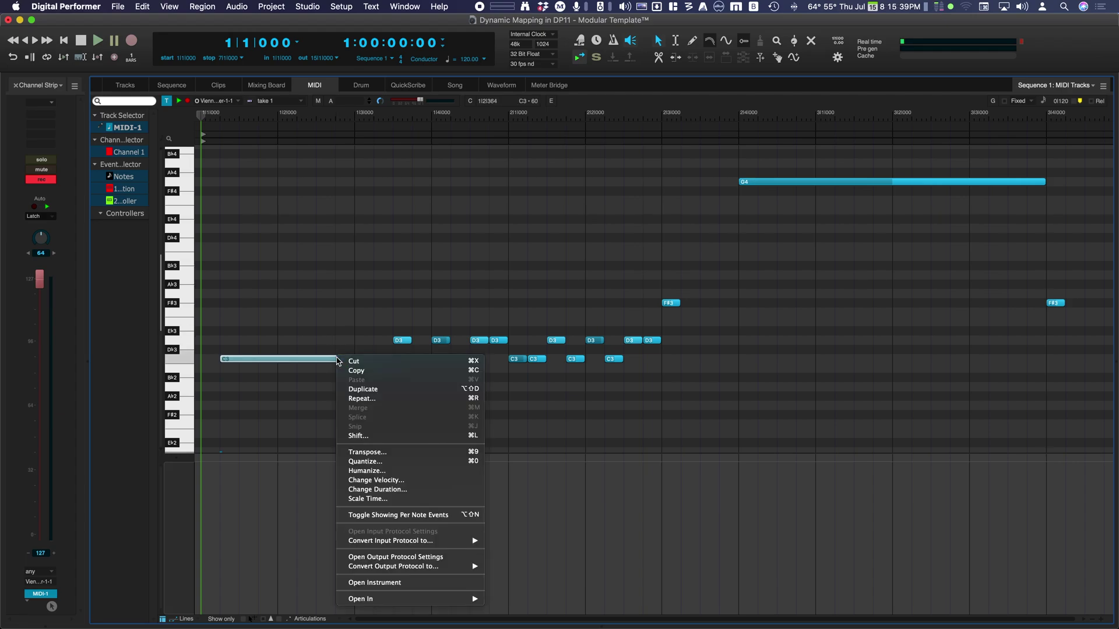
click(367, 582)
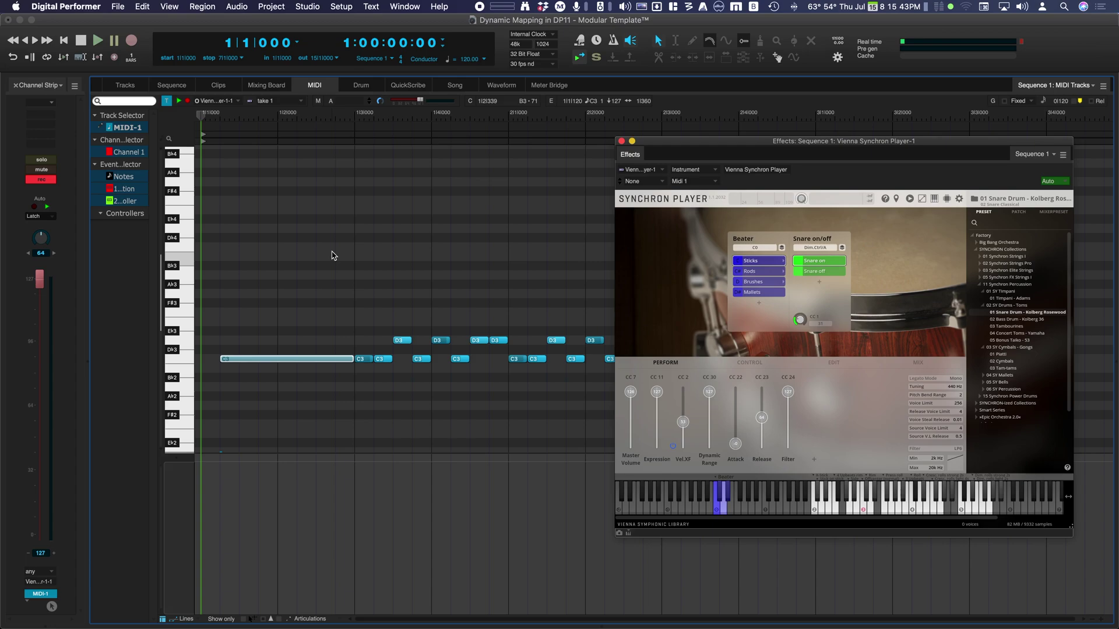
click(333, 255)
key(space)
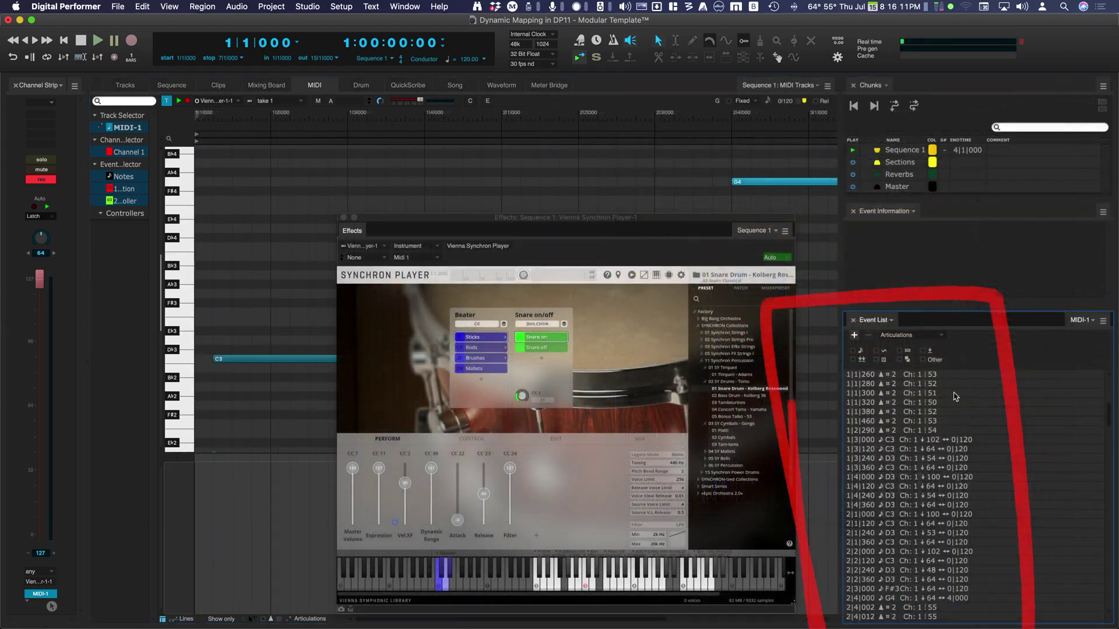
scroll(955, 397, down, 10)
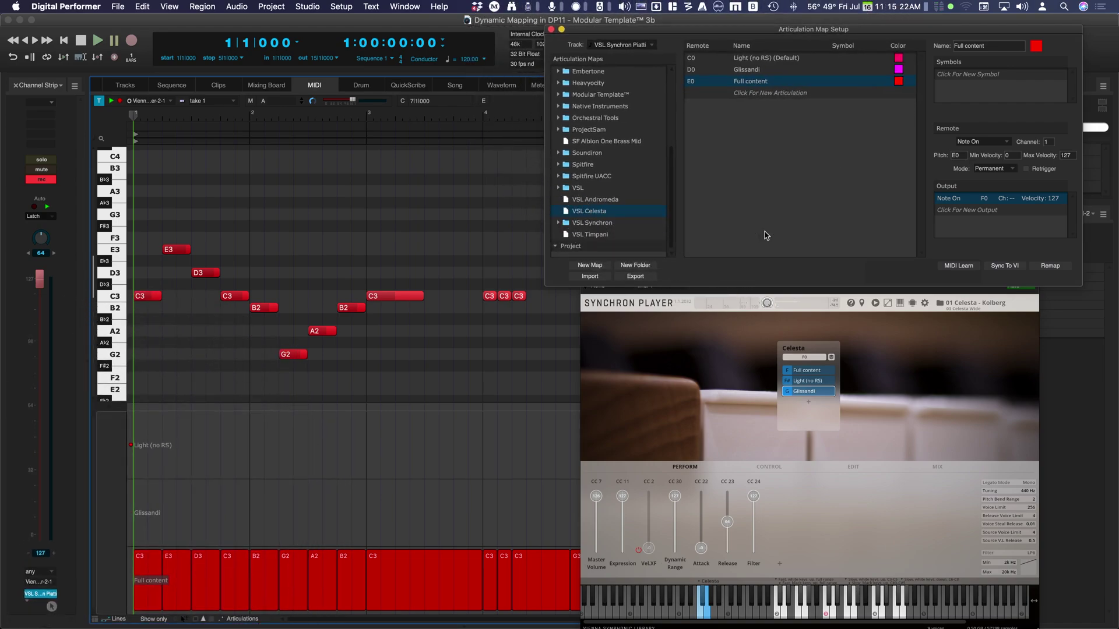
Play the celesta part, remap its notes to Light (no RS), and move Full content (E0) to the top
key(space)
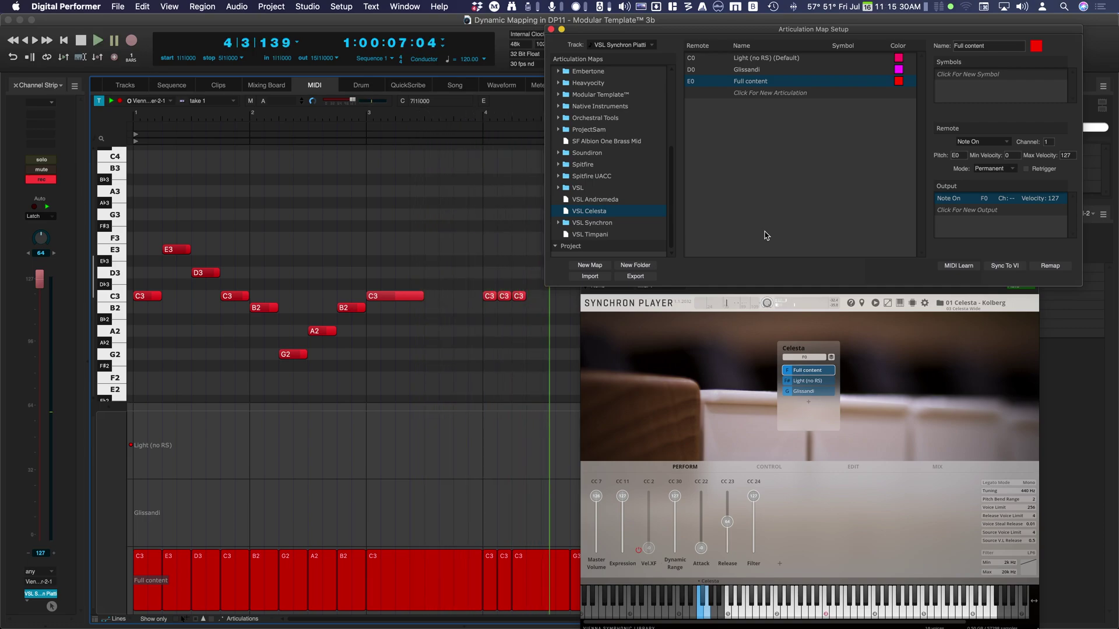
key(space)
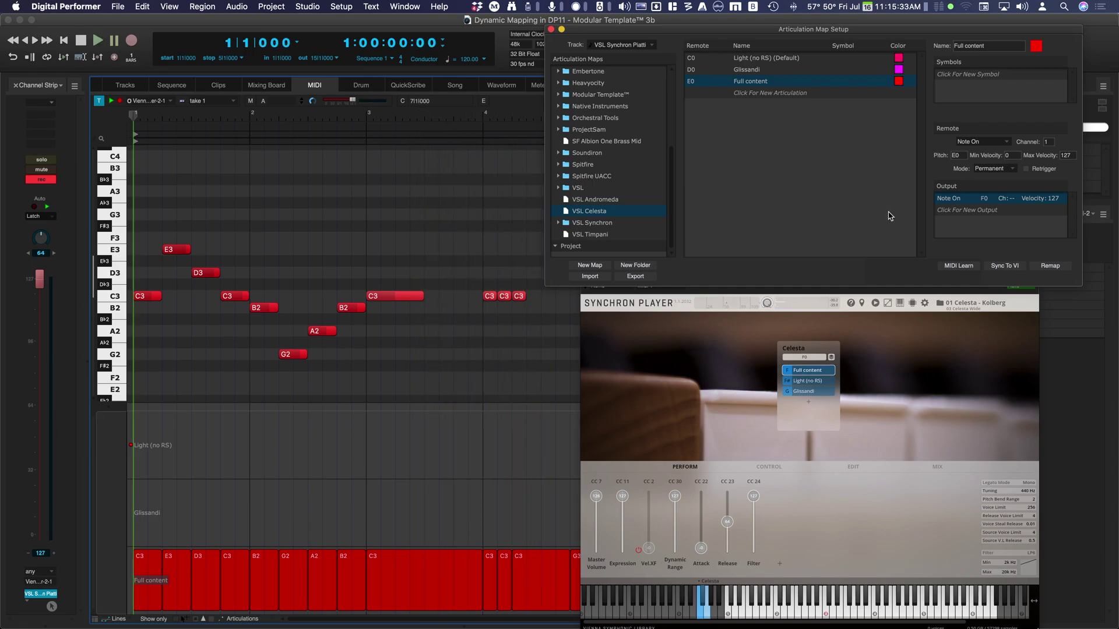
click(1055, 266)
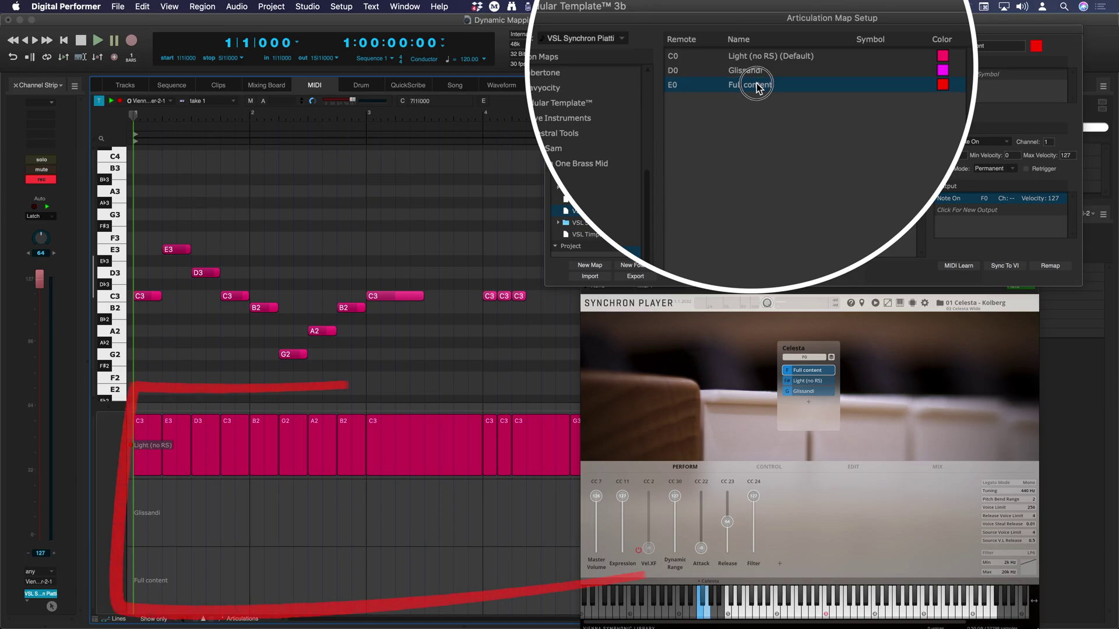
drag(757, 86, 751, 52)
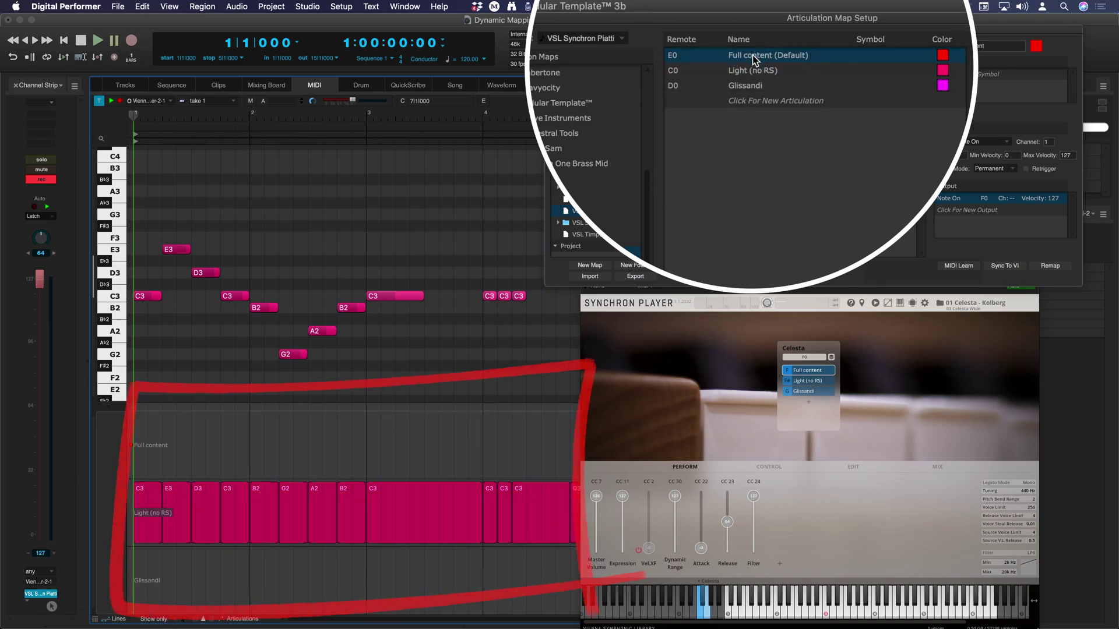